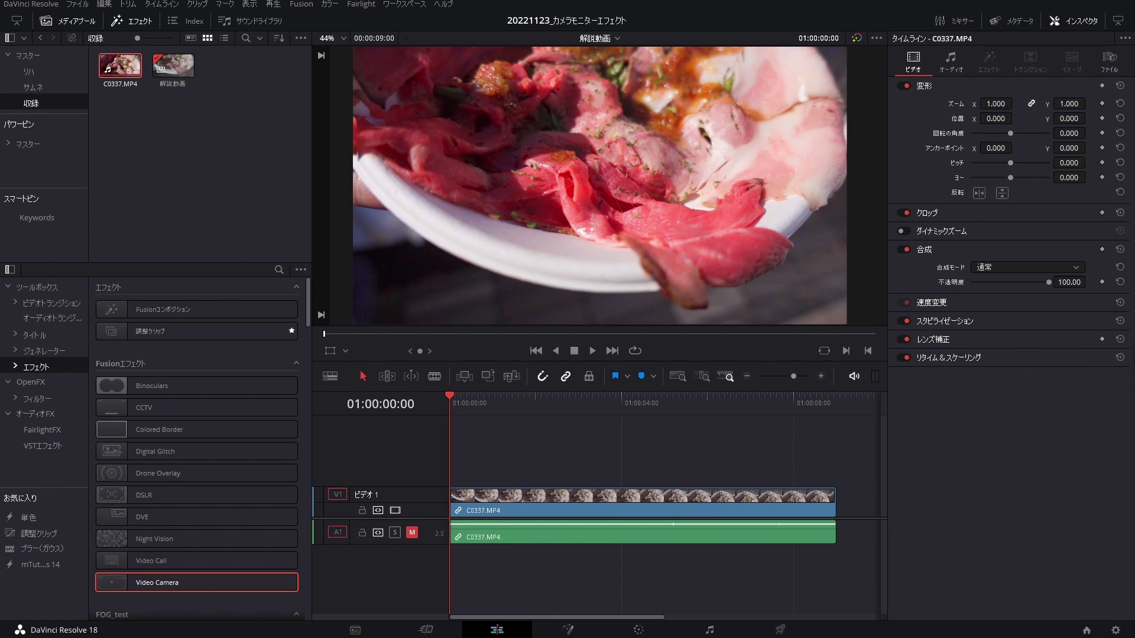
# Check the project settings, then add an adjustment clip on V2 trimmed to C0337.MP4's full length
pyautogui.hotkey('shift', '9')
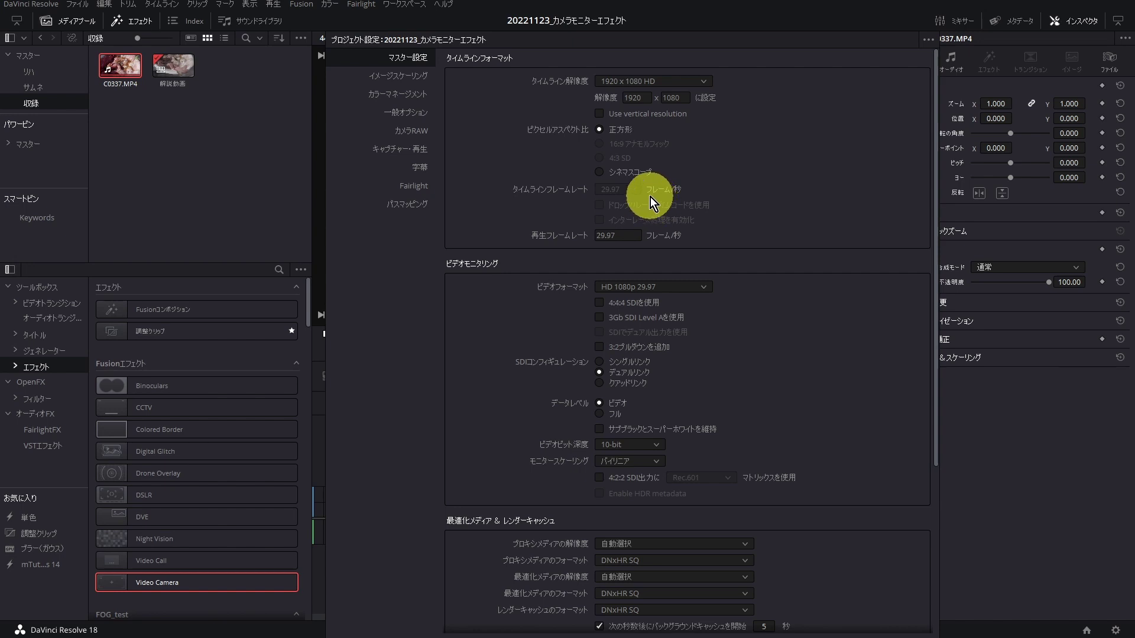
pyautogui.press('Escape')
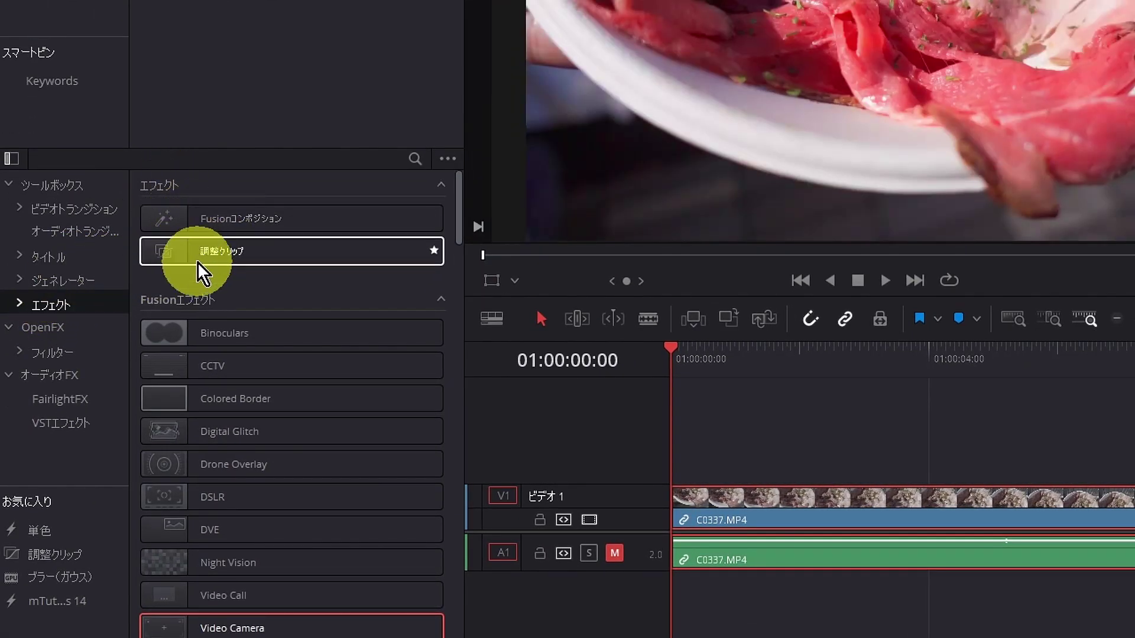
pyautogui.moveTo(198, 261)
pyautogui.mouseDown()
pyautogui.moveTo(693, 421)
pyautogui.moveTo(676, 460)
pyautogui.mouseUp()
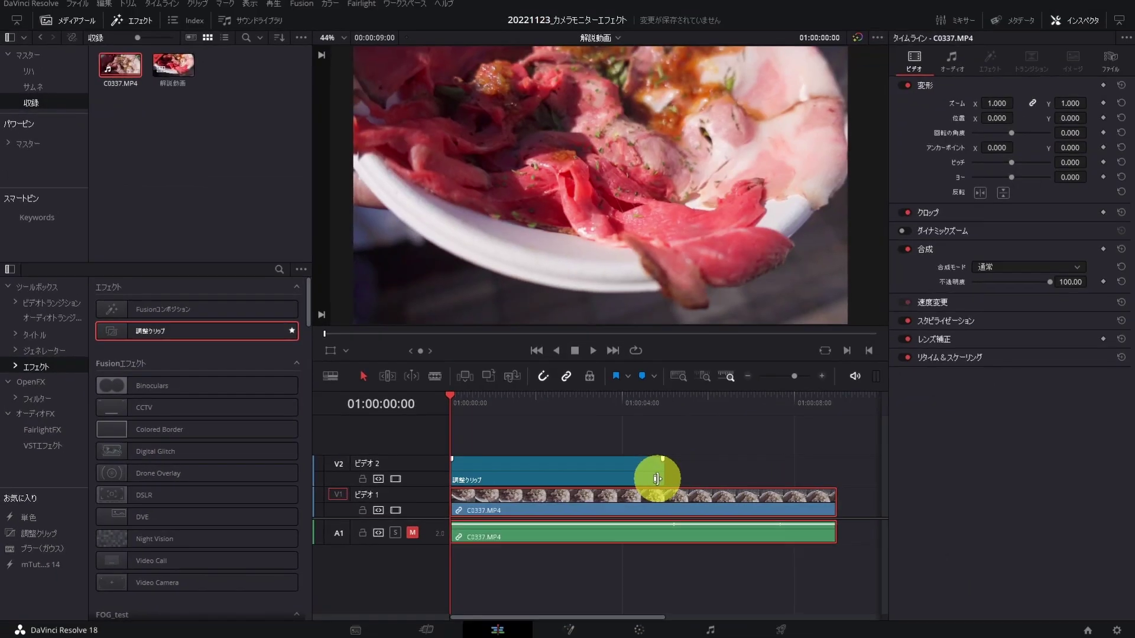
pyautogui.moveTo(660, 469); pyautogui.dragTo(834, 470)
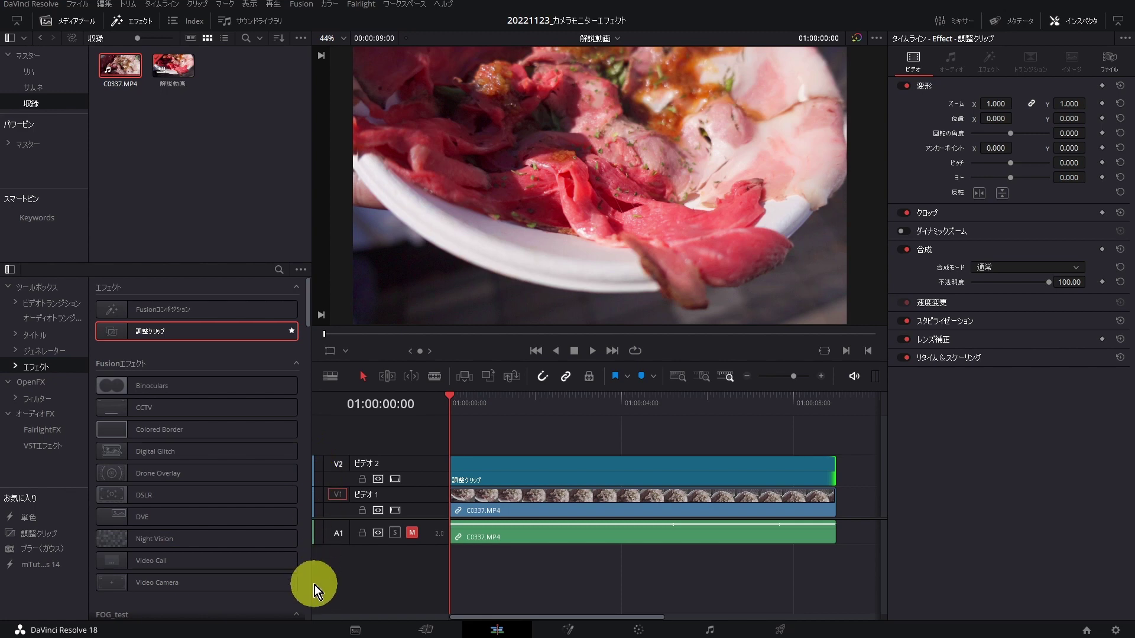
# Drop the Video Camera Fusion effect onto the V2 adjustment clip and select that clip
pyautogui.scroll(-5, 159, 430)
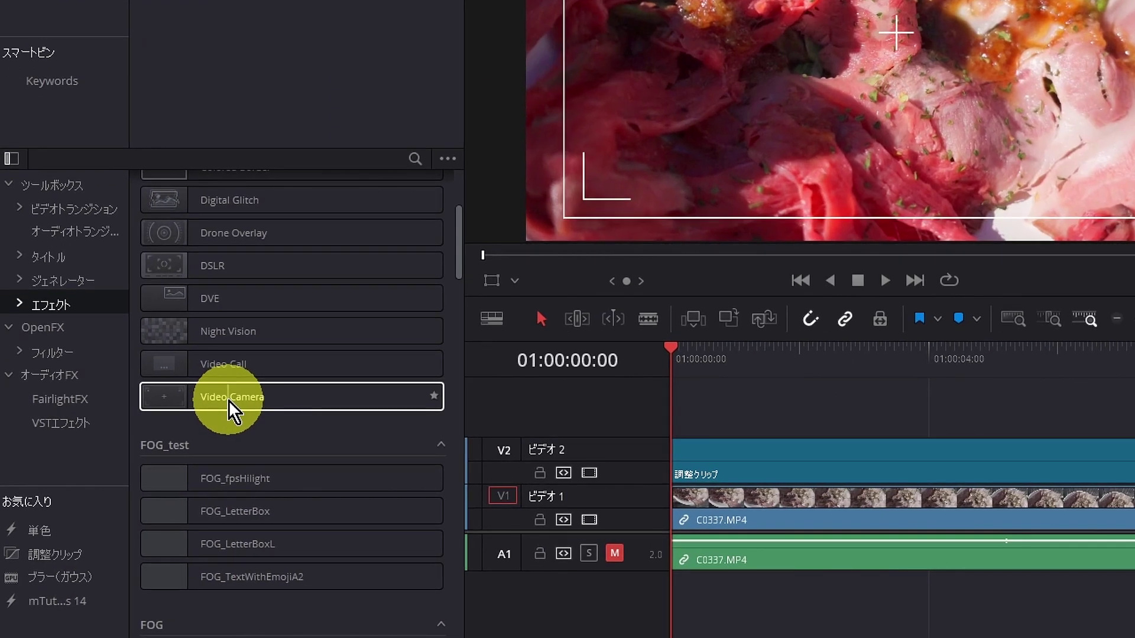
pyautogui.click(228, 400)
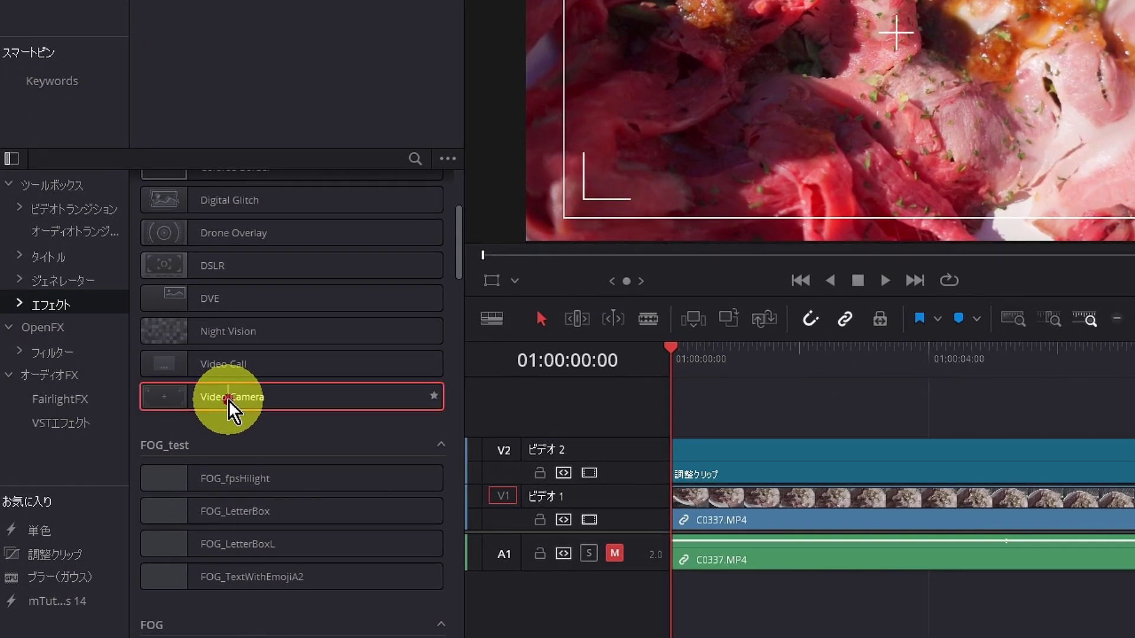
pyautogui.moveTo(228, 400); pyautogui.dragTo(809, 458)
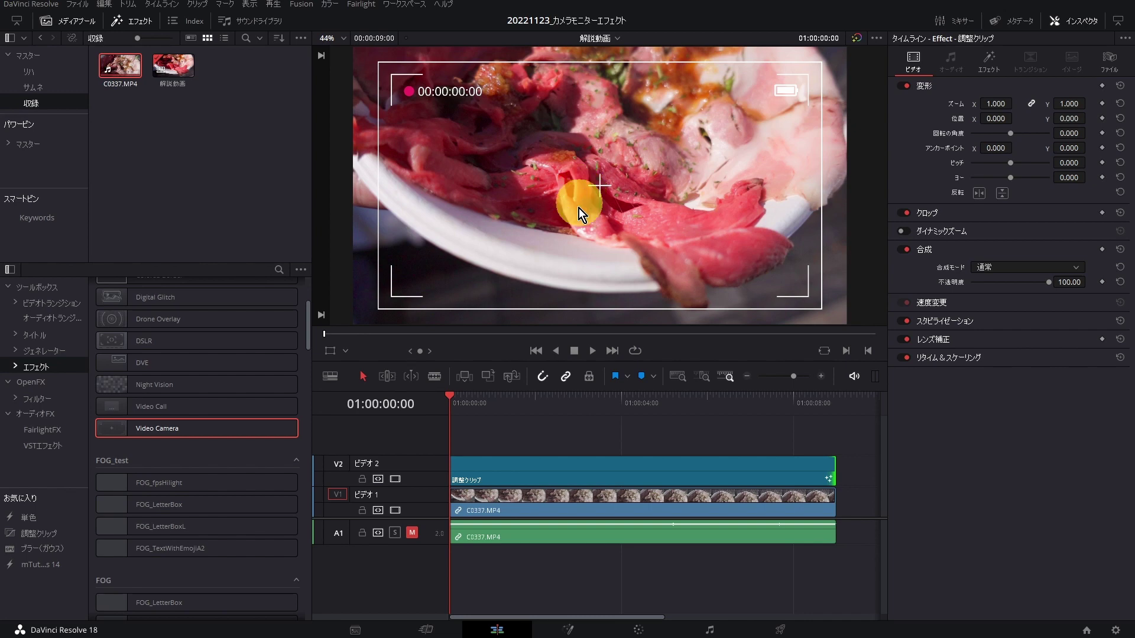
pyautogui.click(578, 466)
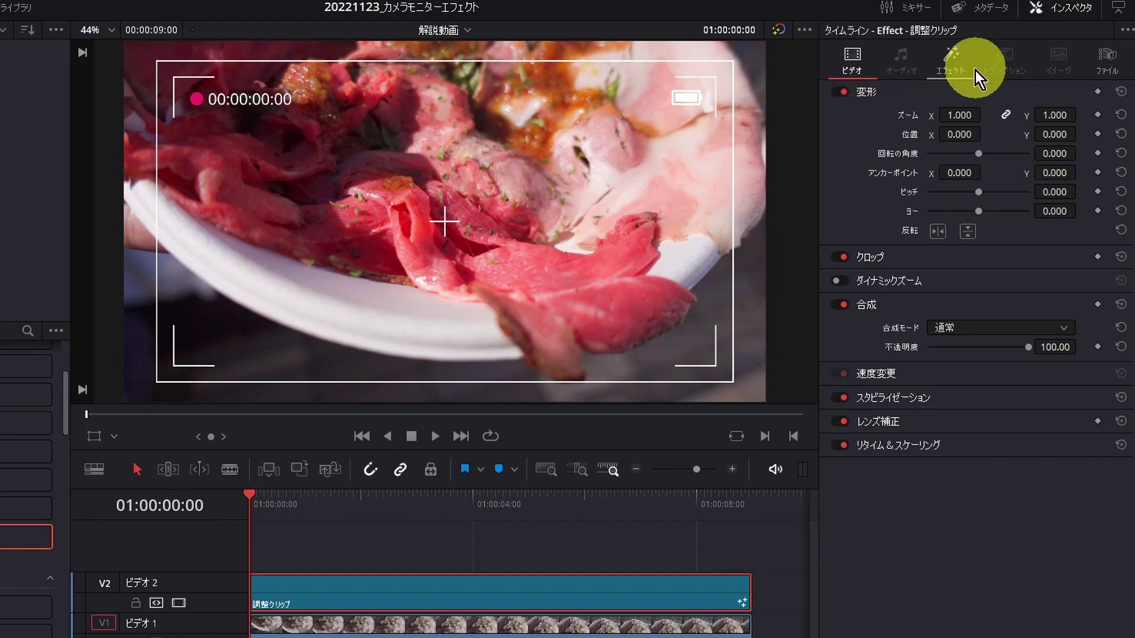
# In the Inspector Effects tab, set Video Camera Battery Level to -0.086 and try REC Light at 0.976
pyautogui.click(950, 65)
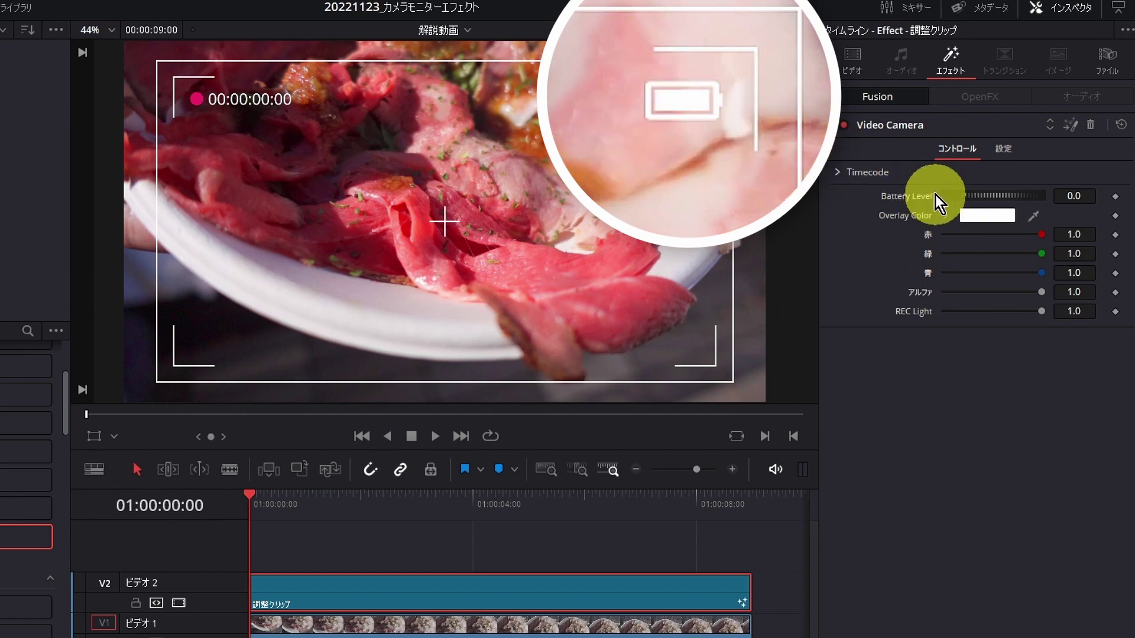
pyautogui.click(1085, 196)
pyautogui.moveTo(1085, 196); pyautogui.dragTo(1040, 195)
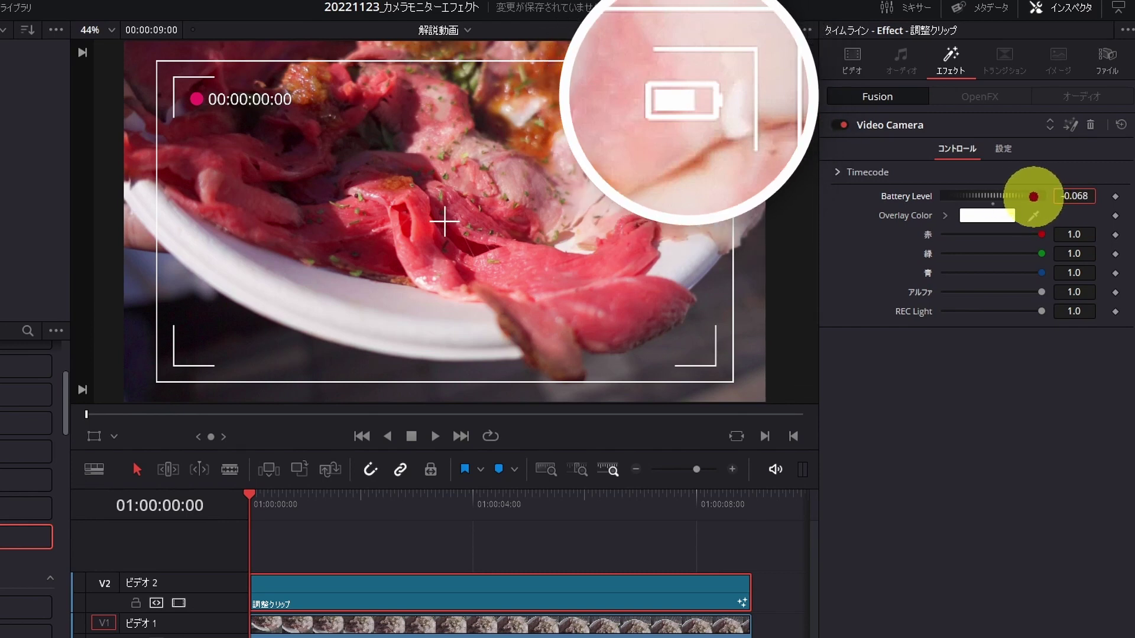
pyautogui.moveTo(1040, 196)
pyautogui.mouseDown()
pyautogui.moveTo(1017, 196)
pyautogui.moveTo(1069, 199)
pyautogui.mouseUp()
pyautogui.click(1082, 198)
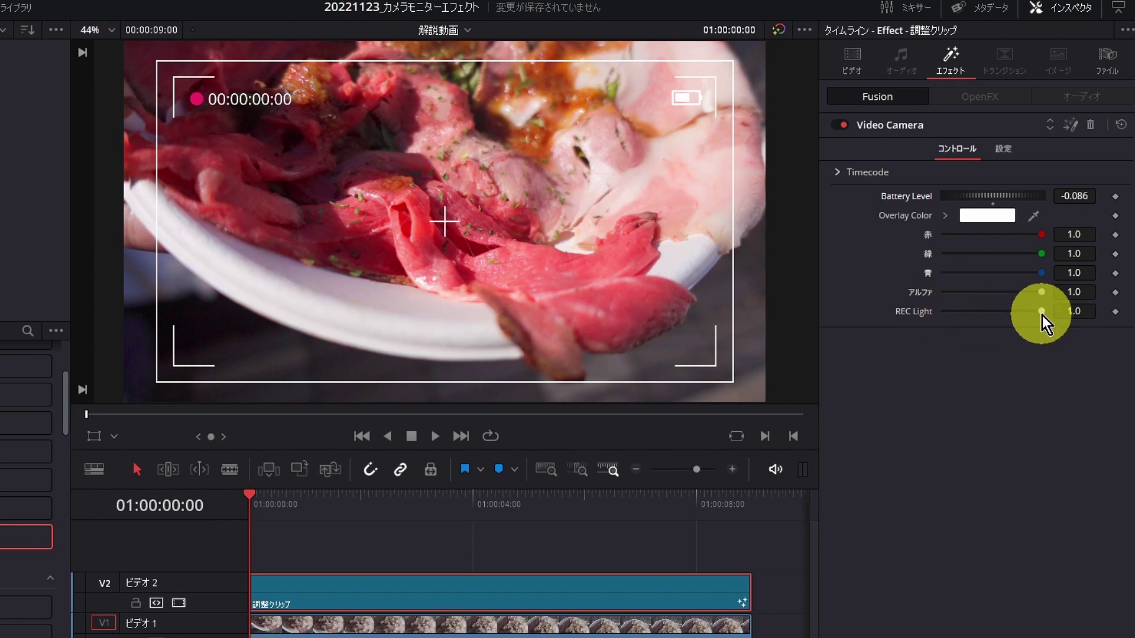
pyautogui.moveTo(1042, 312)
pyautogui.mouseDown()
pyautogui.moveTo(957, 312)
pyautogui.moveTo(1044, 311)
pyautogui.moveTo(914, 325)
pyautogui.moveTo(1042, 321)
pyautogui.mouseUp()
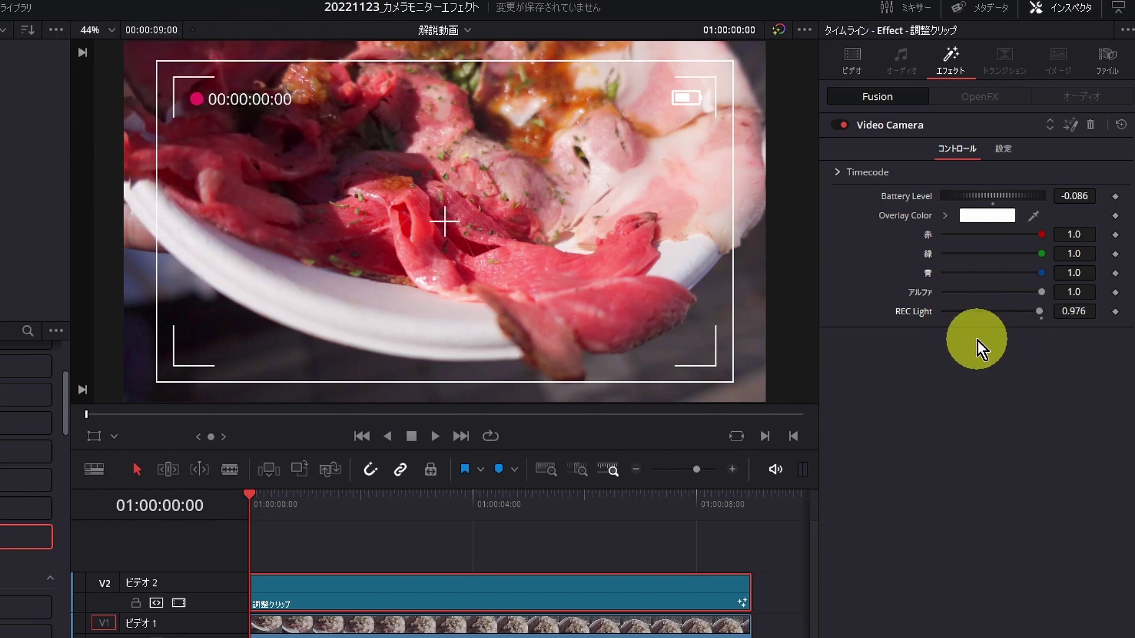
# Give REC Light the expression floor(cos(time/5)/2+1) and play back to preview the blinking
pyautogui.rightClick(906, 313)
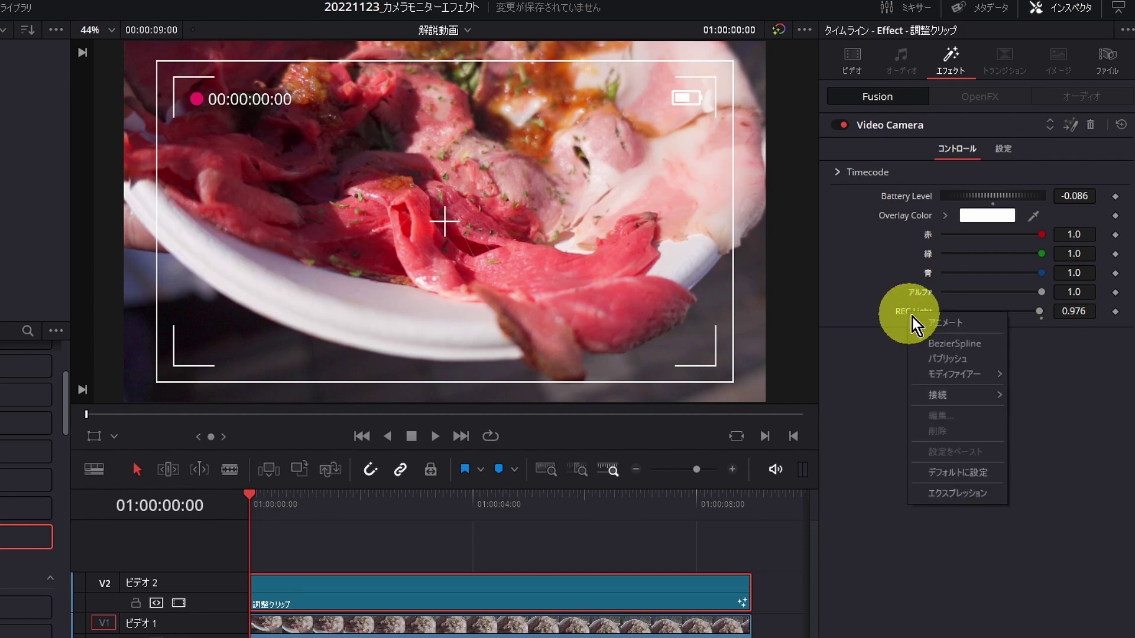
pyautogui.click(960, 495)
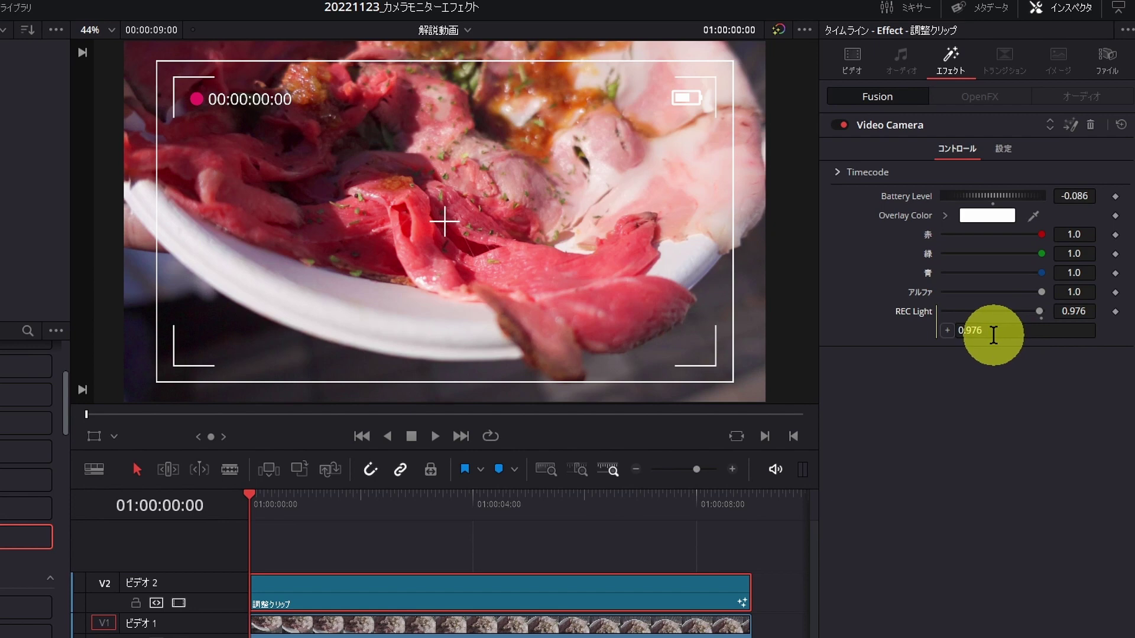
pyautogui.press('BackSpace')
pyautogui.write('fl')
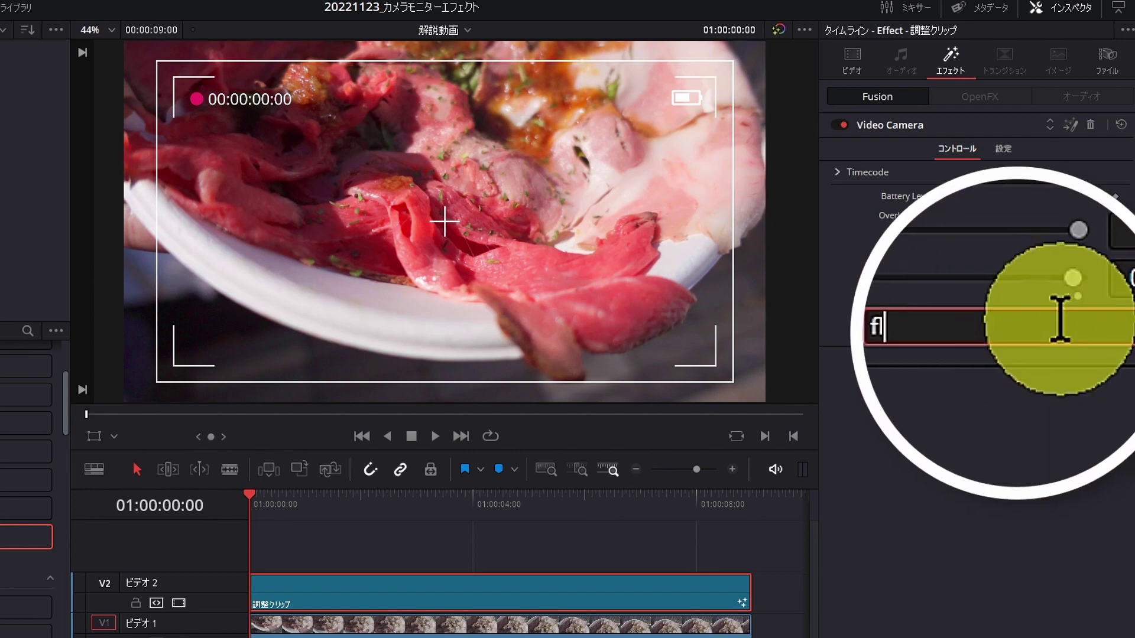
pyautogui.write('oor(cos(time/')
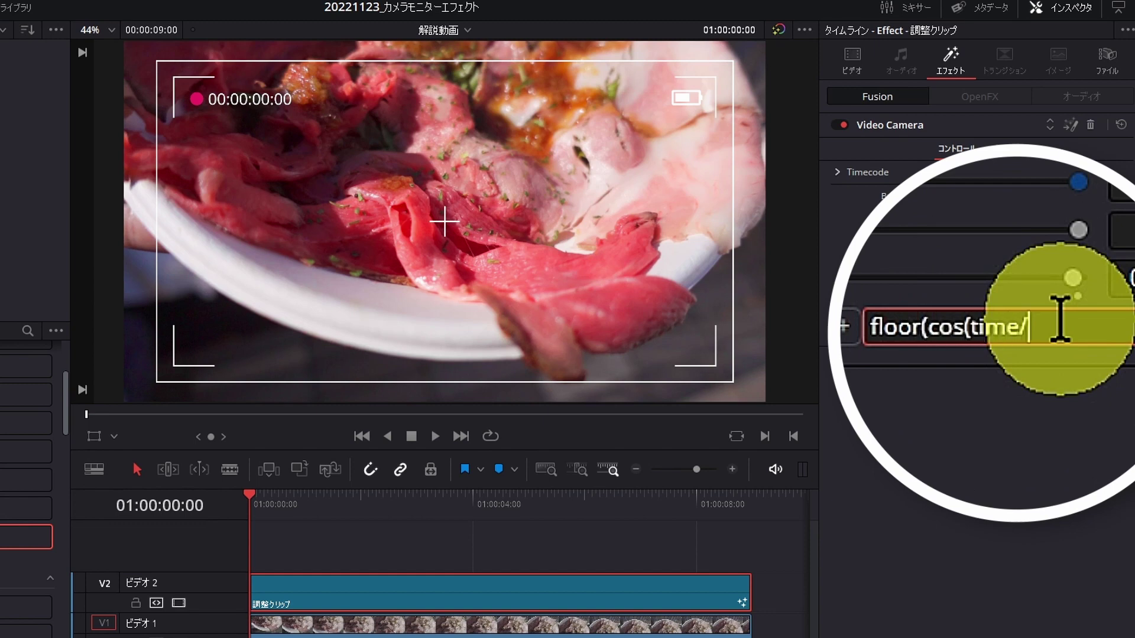
pyautogui.write('5)/2')
pyautogui.write('+1)')
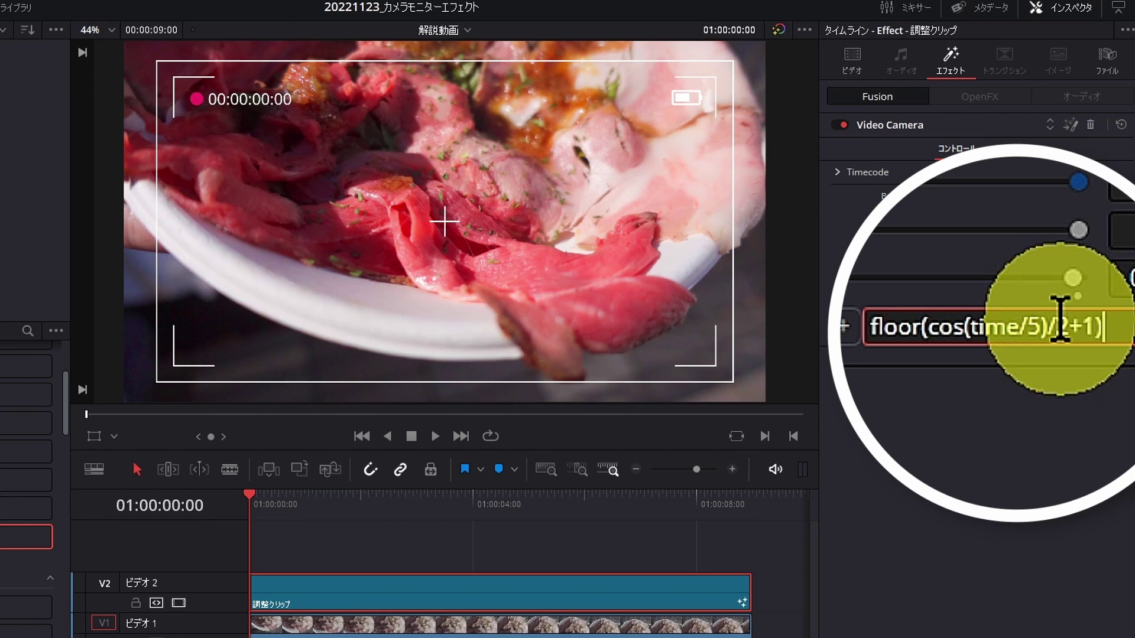
pyautogui.press('Return')
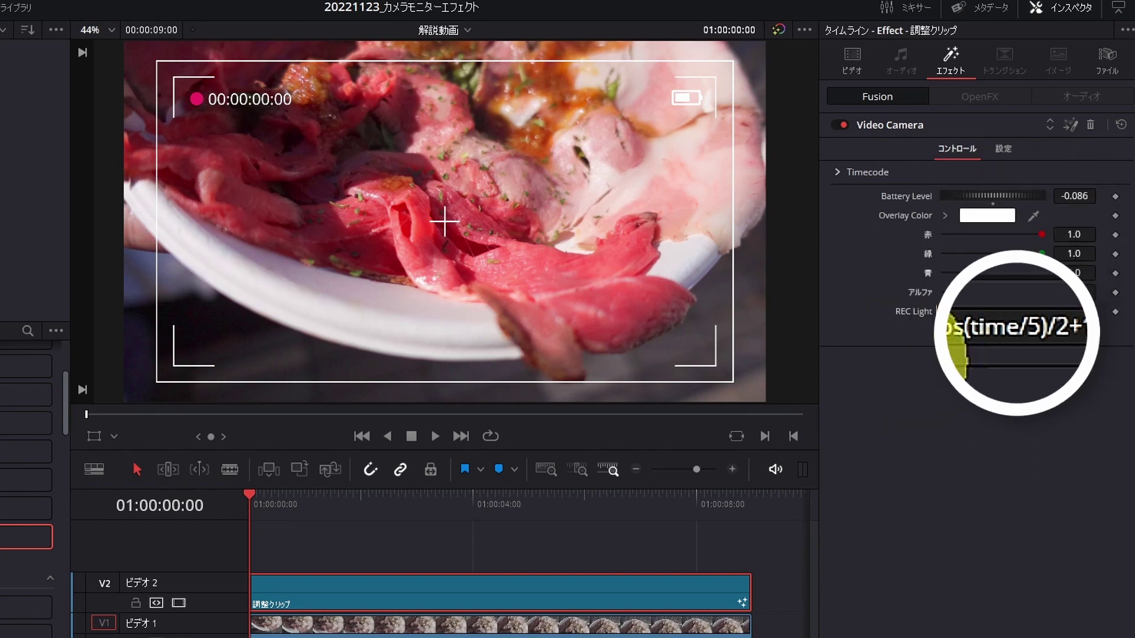
pyautogui.click(750, 538)
pyautogui.press('space')
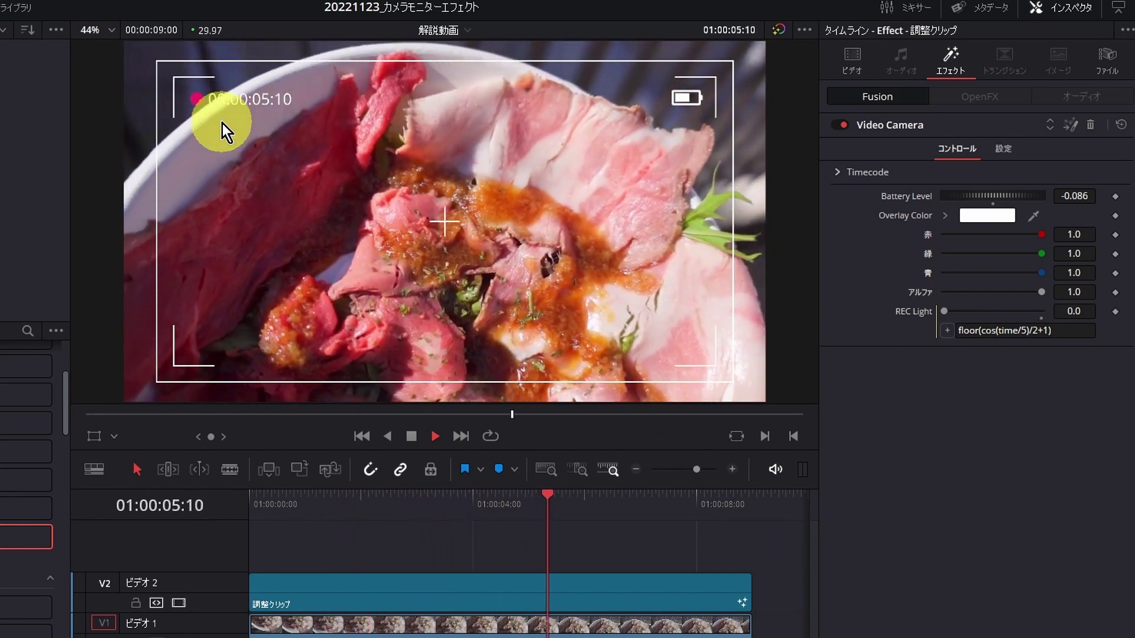
pyautogui.press('space')
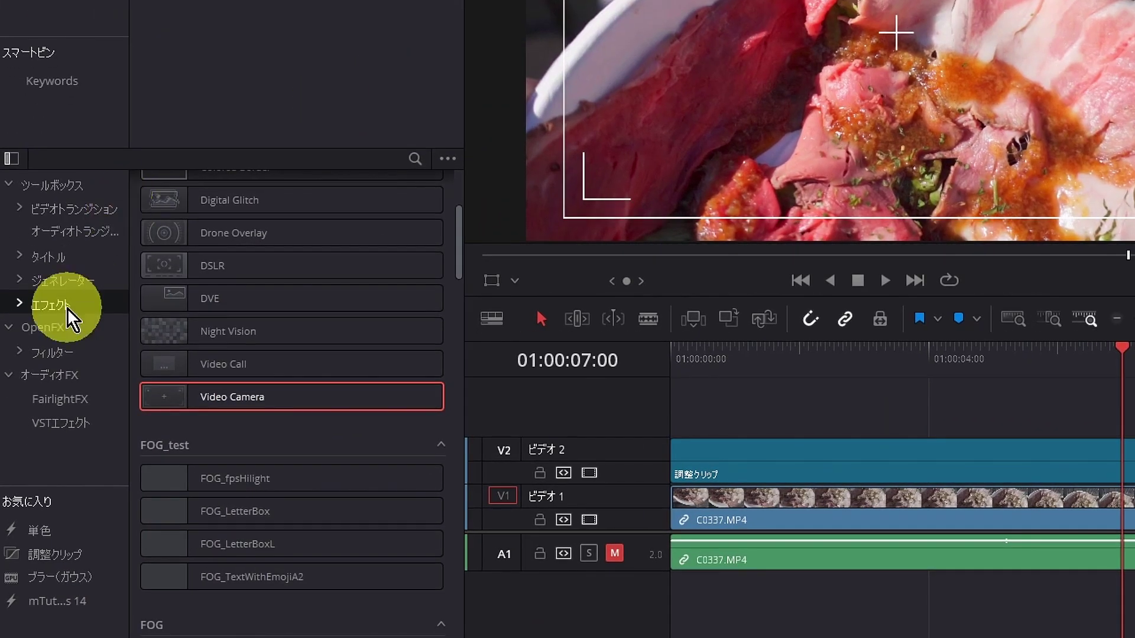
# Drag 走査線 from OpenFX > ResolveFX Stylize onto the V2 adjustment clip and select the clip
pyautogui.click(45, 334)
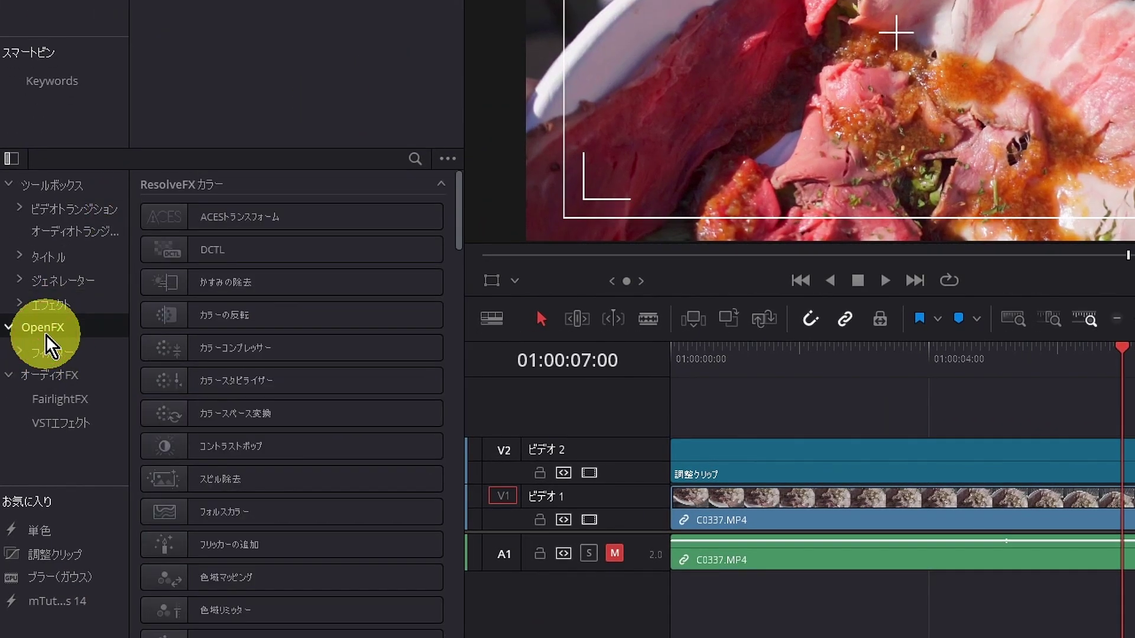
pyautogui.scroll(-4, 200, 357)
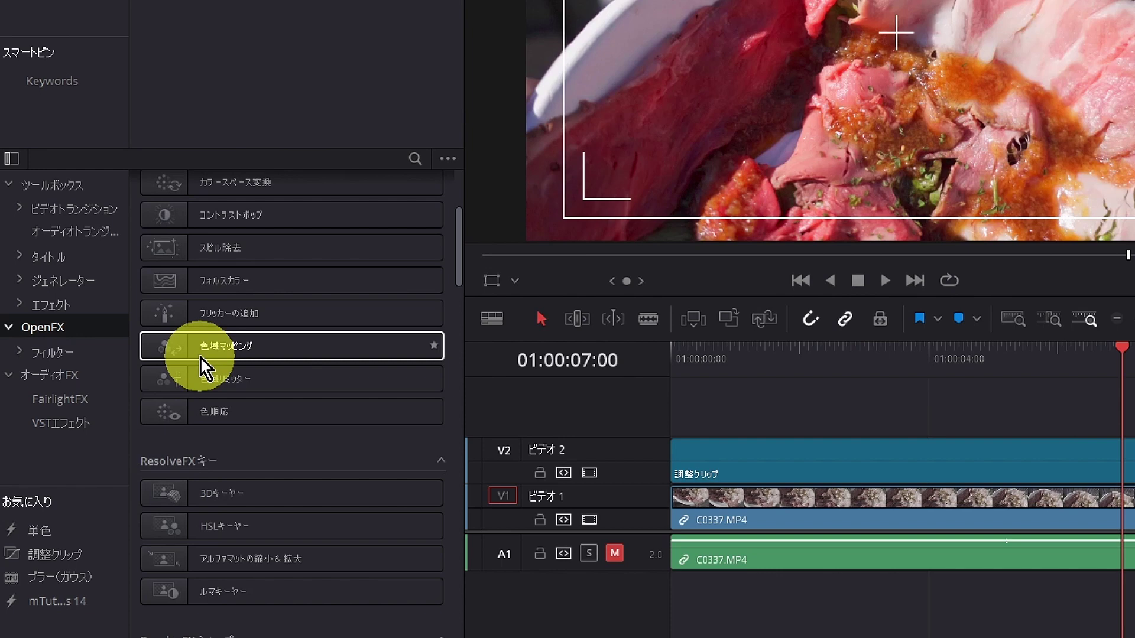
pyautogui.scroll(-10, 213, 385)
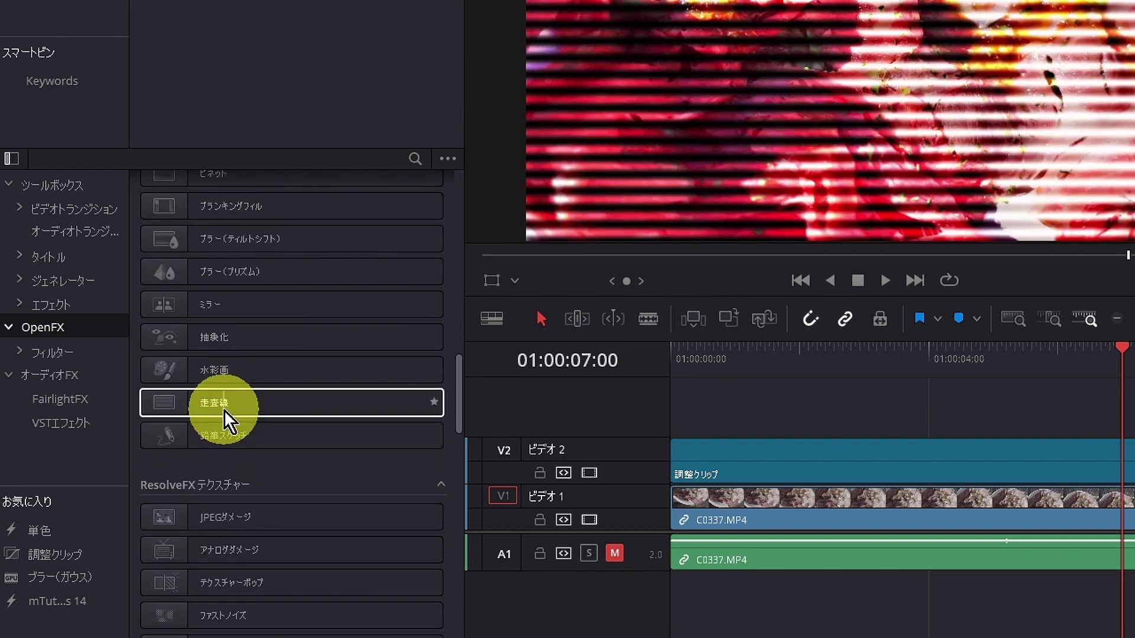
pyautogui.click(251, 403)
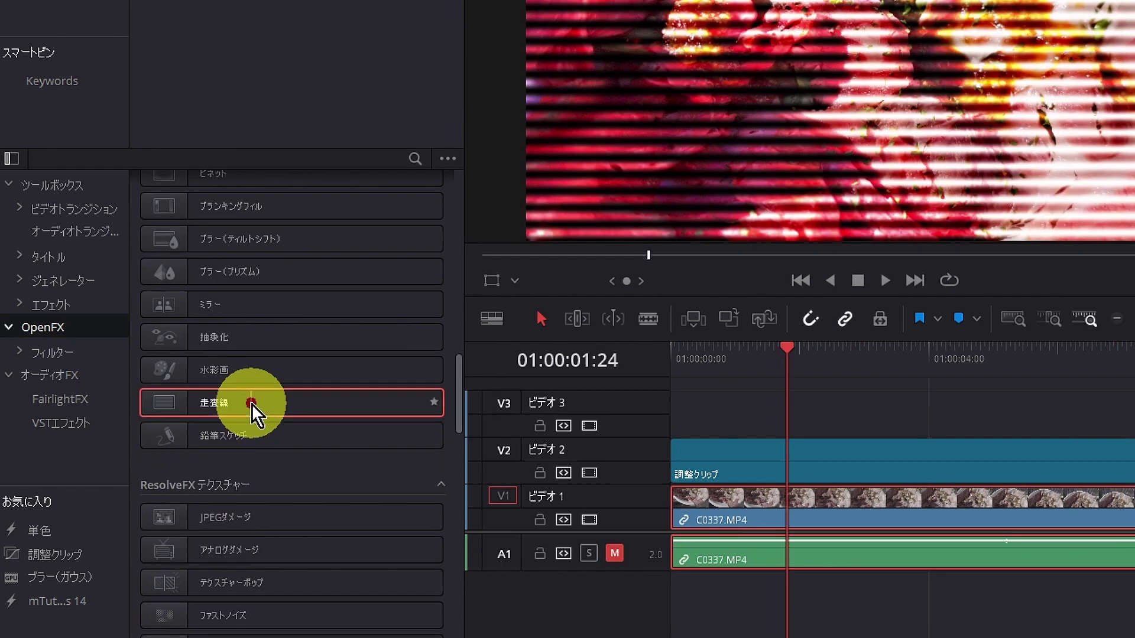
pyautogui.moveTo(251, 404); pyautogui.dragTo(710, 456)
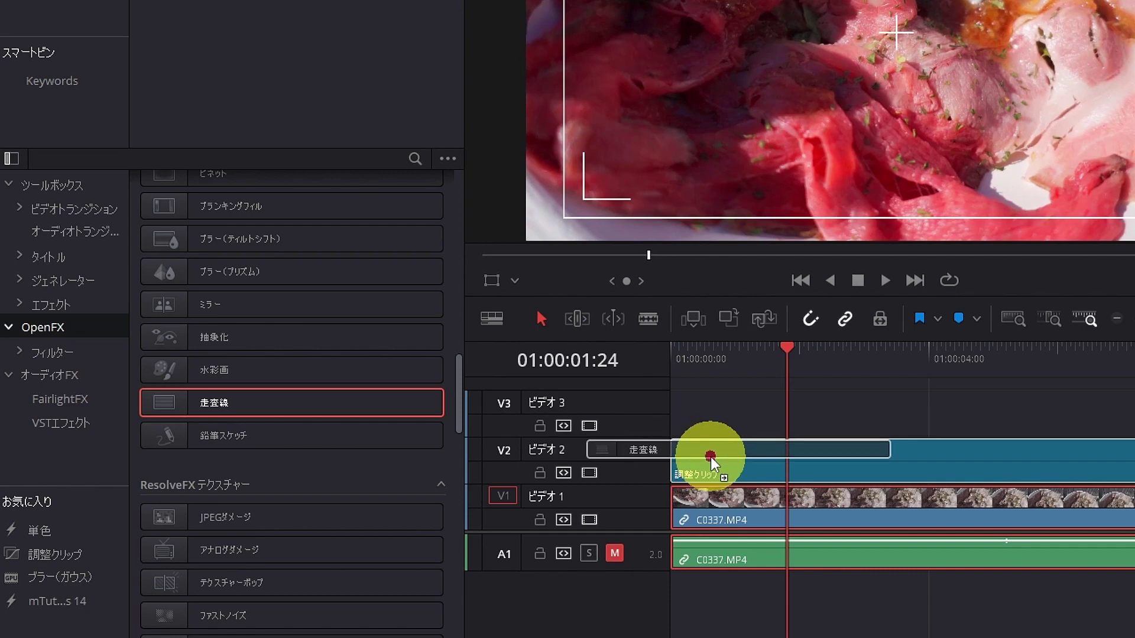
pyautogui.moveTo(710, 456); pyautogui.dragTo(710, 456)
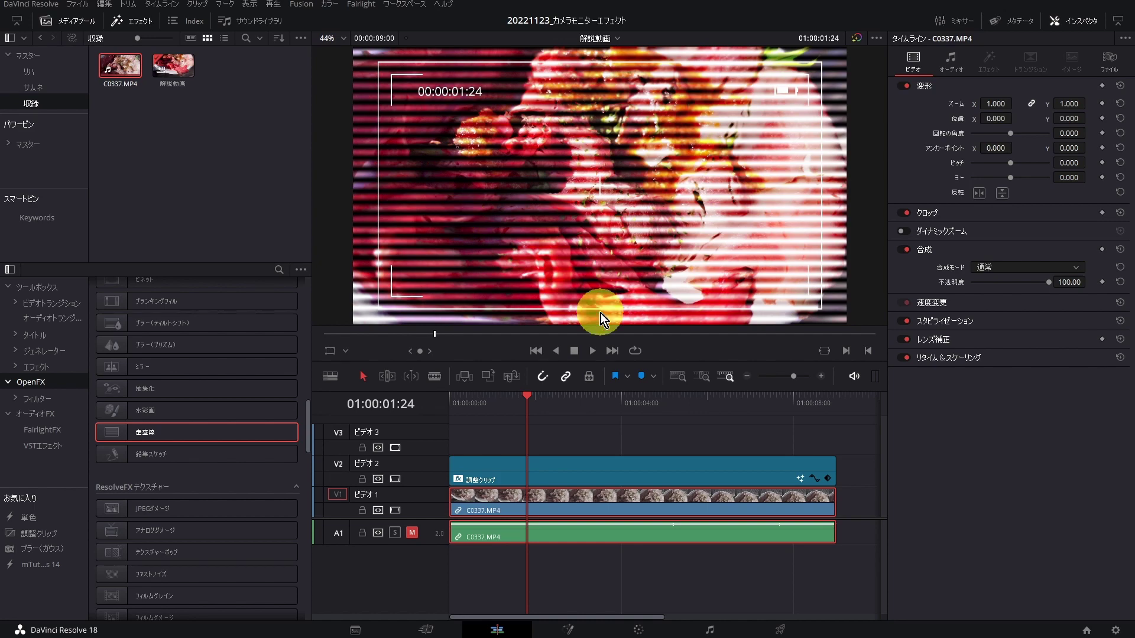
pyautogui.click(587, 468)
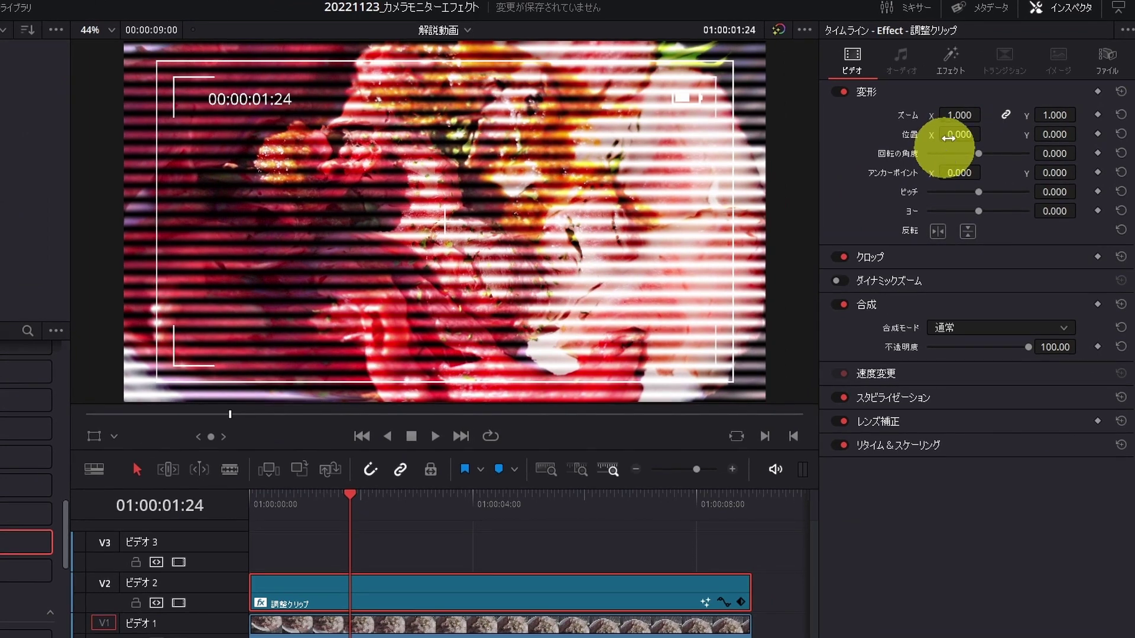
# Set the scanline effect's 走査線の数 to 10
pyautogui.click(945, 73)
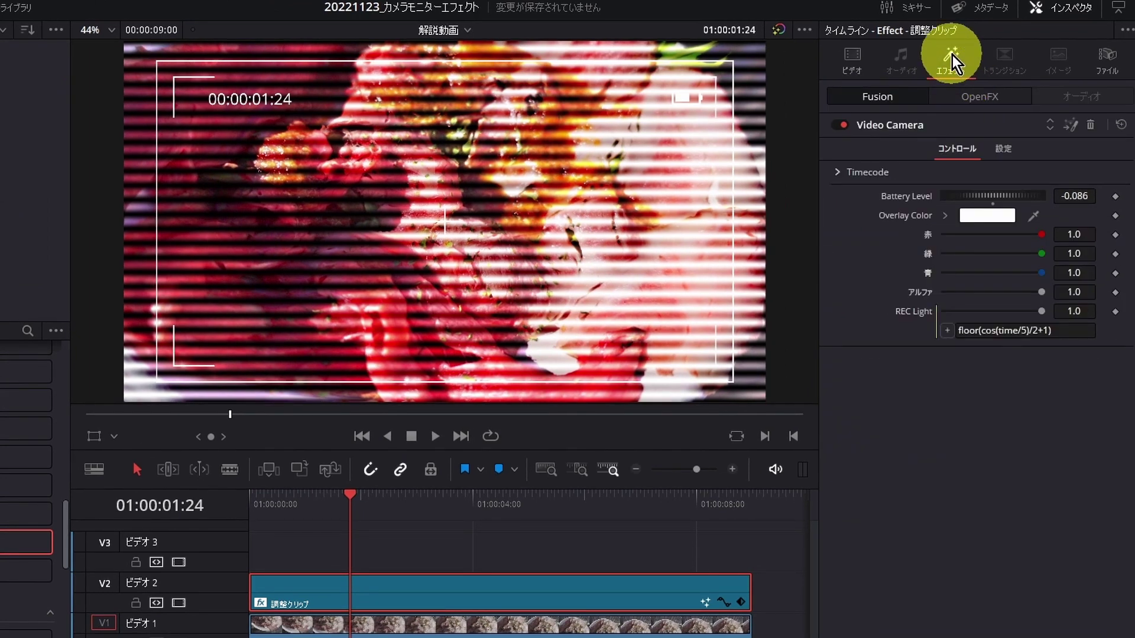
pyautogui.click(1001, 102)
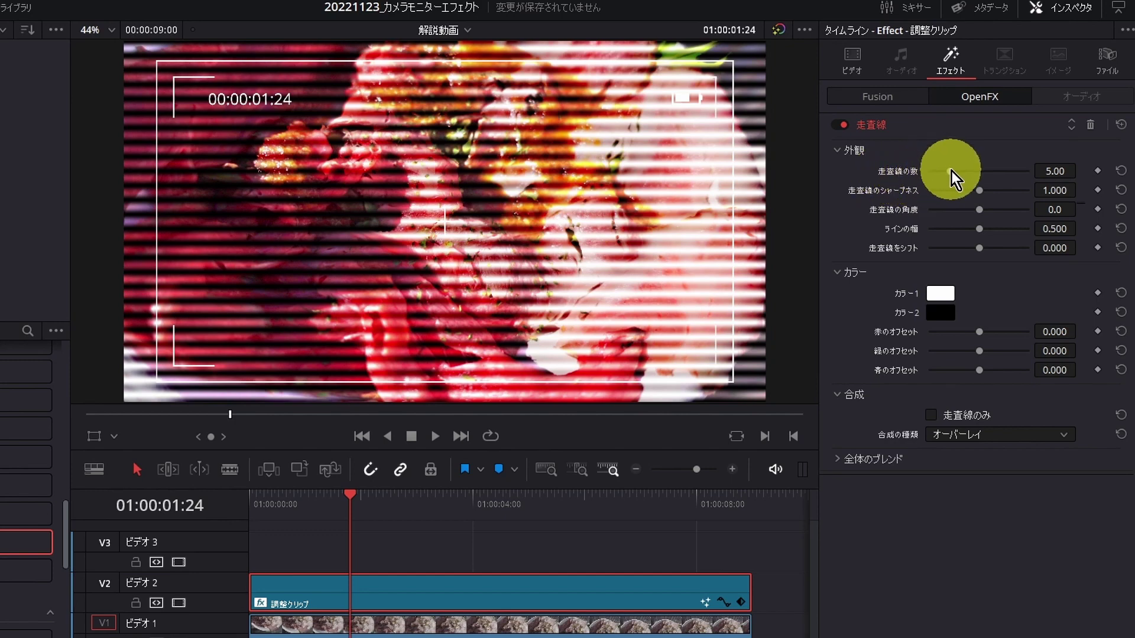
pyautogui.moveTo(951, 171); pyautogui.dragTo(974, 176)
pyautogui.moveTo(973, 175); pyautogui.dragTo(978, 176)
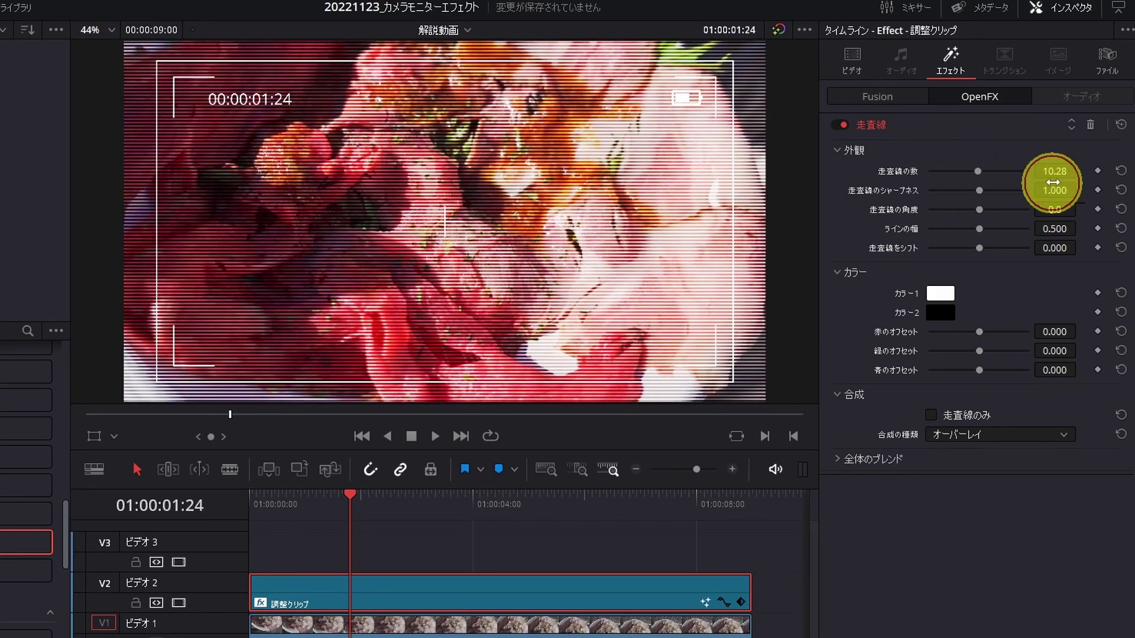
pyautogui.click(1069, 173)
pyautogui.write('1')
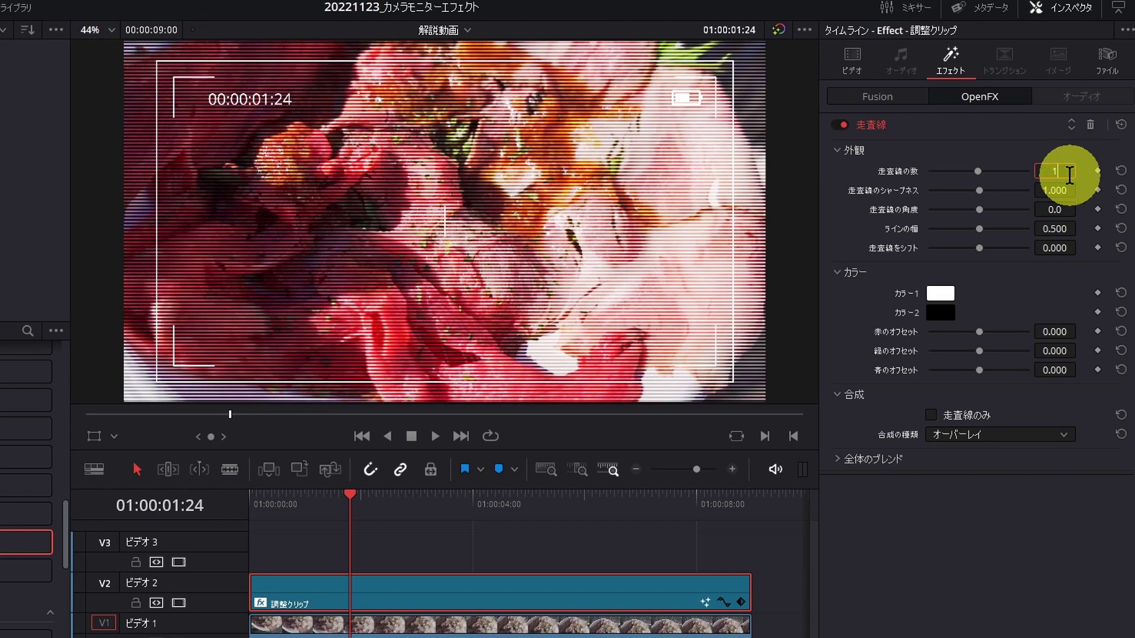
pyautogui.write('0')
pyautogui.press('Return')
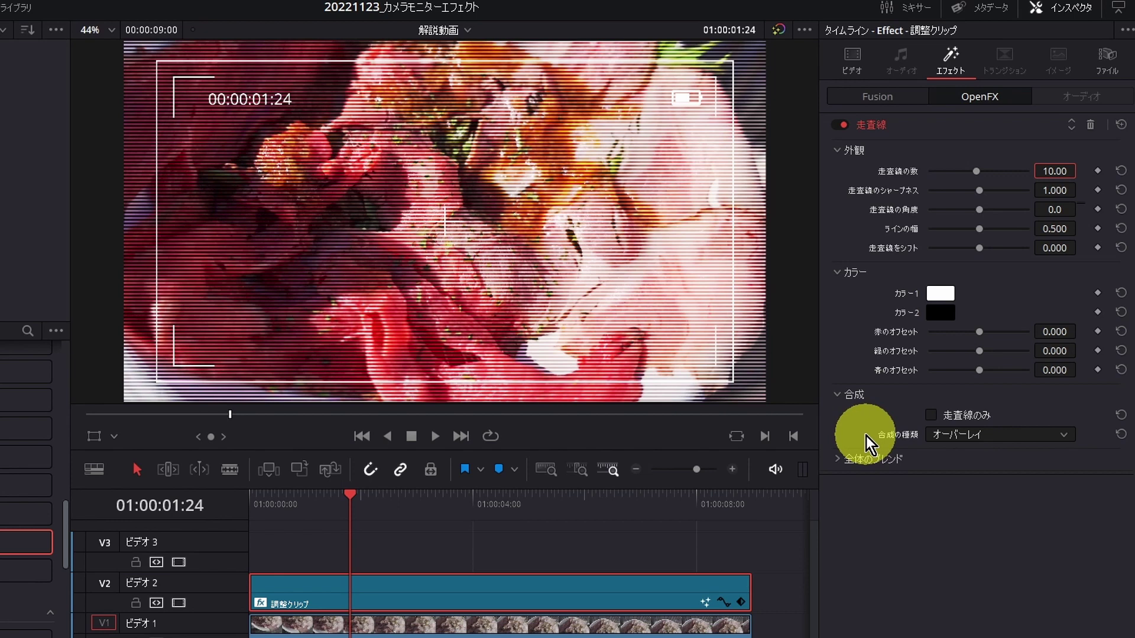
# Expand 全体のブレンド and lower ブレンド to about 0.449
pyautogui.click(887, 464)
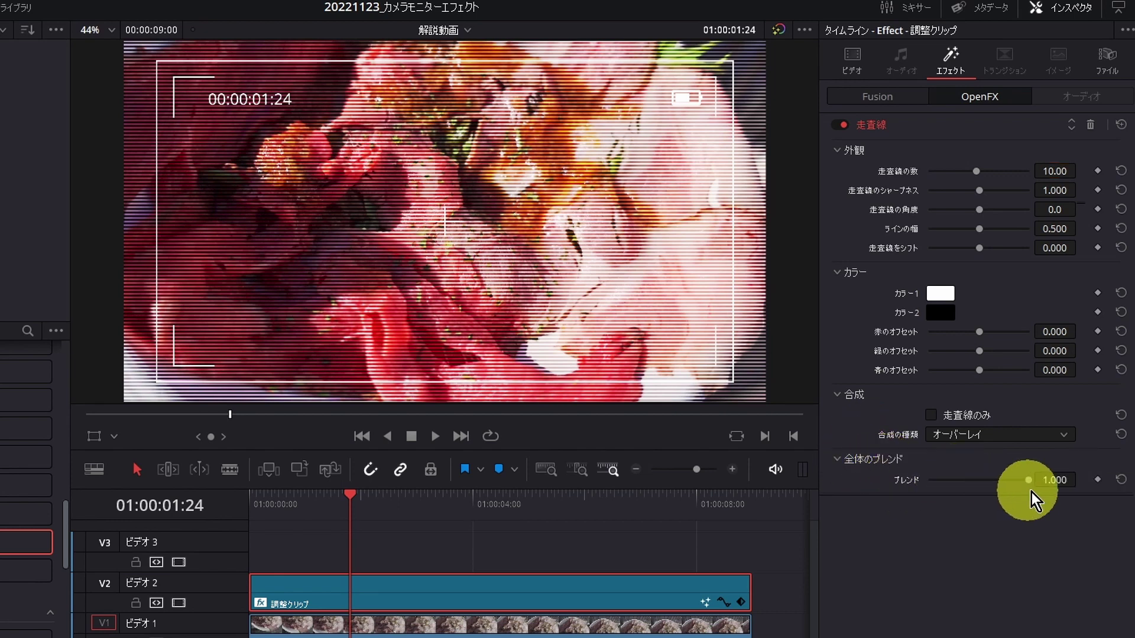
pyautogui.moveTo(1030, 482); pyautogui.dragTo(966, 481)
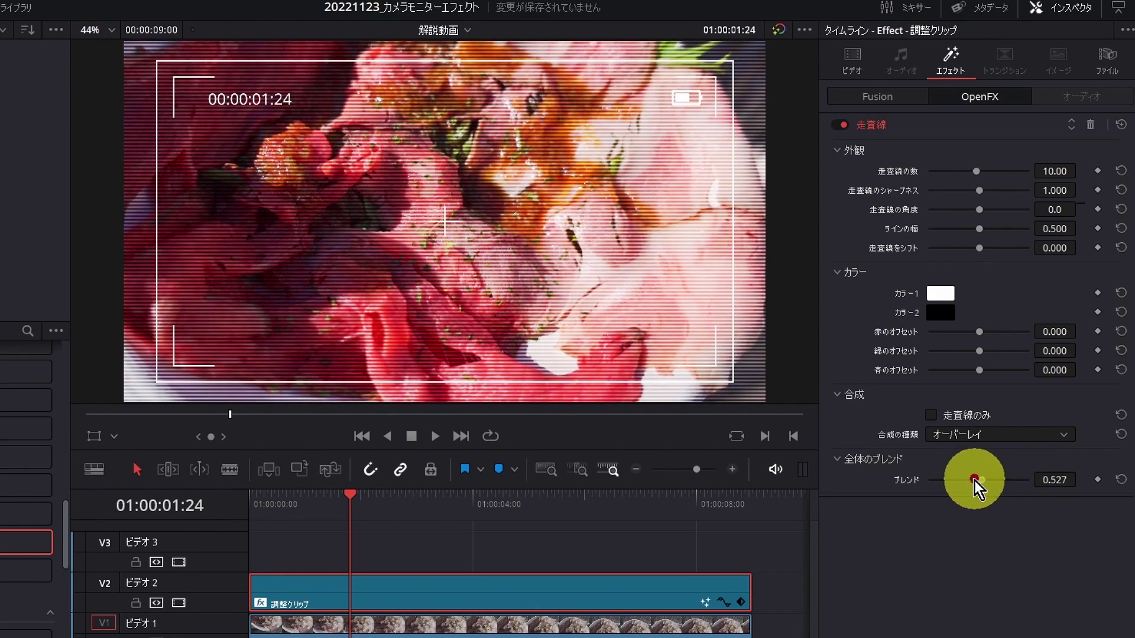
pyautogui.moveTo(967, 481); pyautogui.dragTo(974, 483)
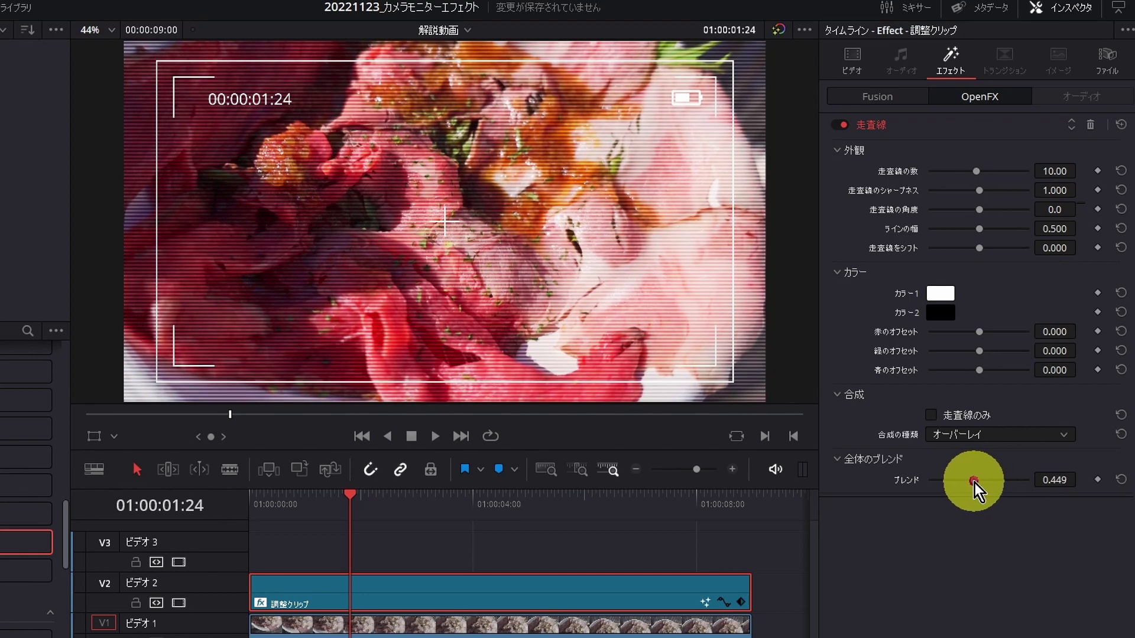
pyautogui.click(357, 542)
pyautogui.press('Home')
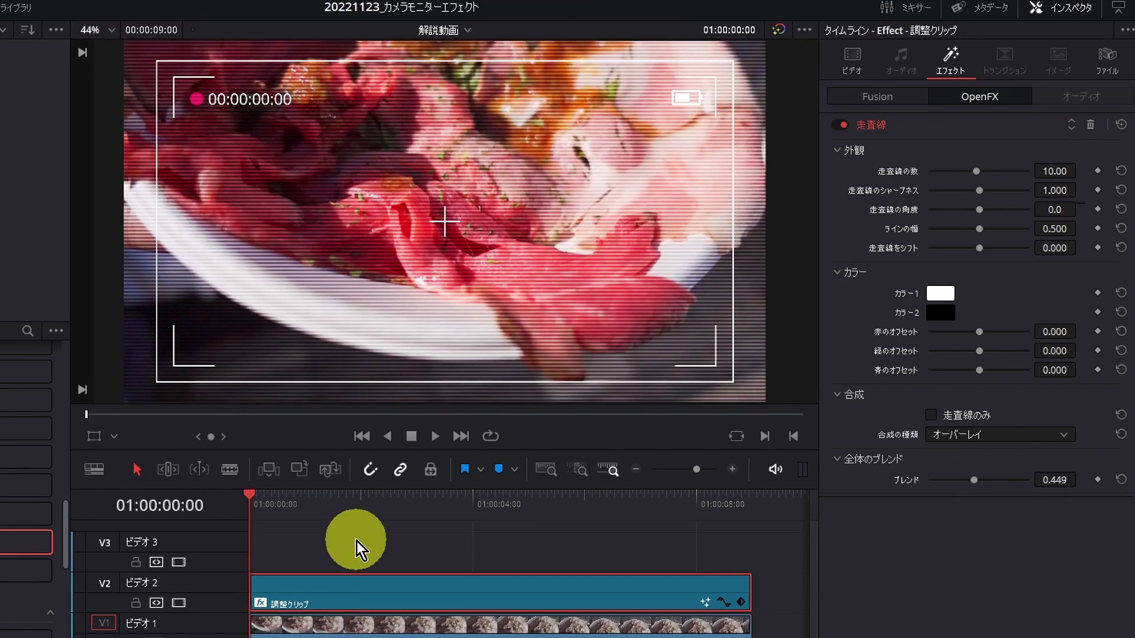
pyautogui.press('space')
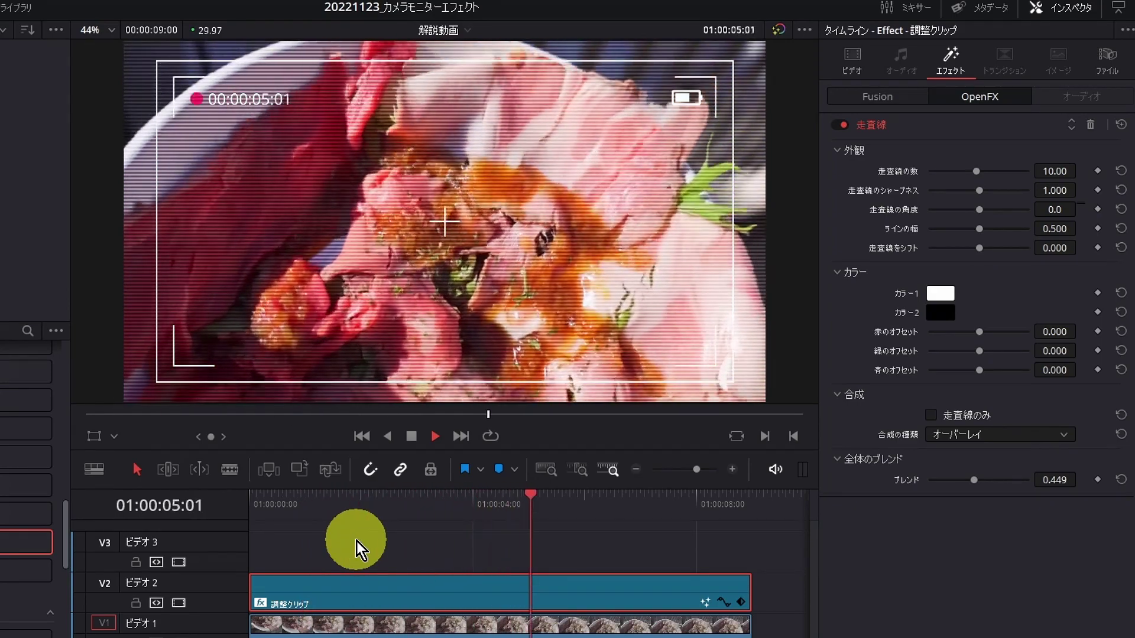
pyautogui.press('space')
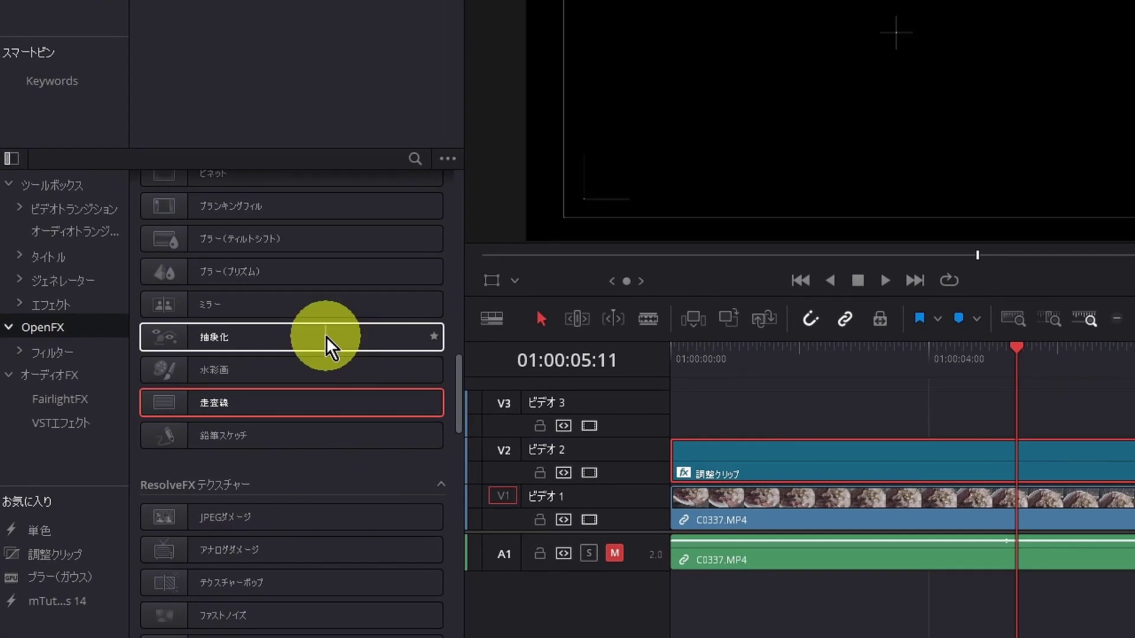
# Drag フィルムダメージ from ResolveFX Texture onto the V2 adjustment clip and play to preview
pyautogui.scroll(-5, 326, 337)
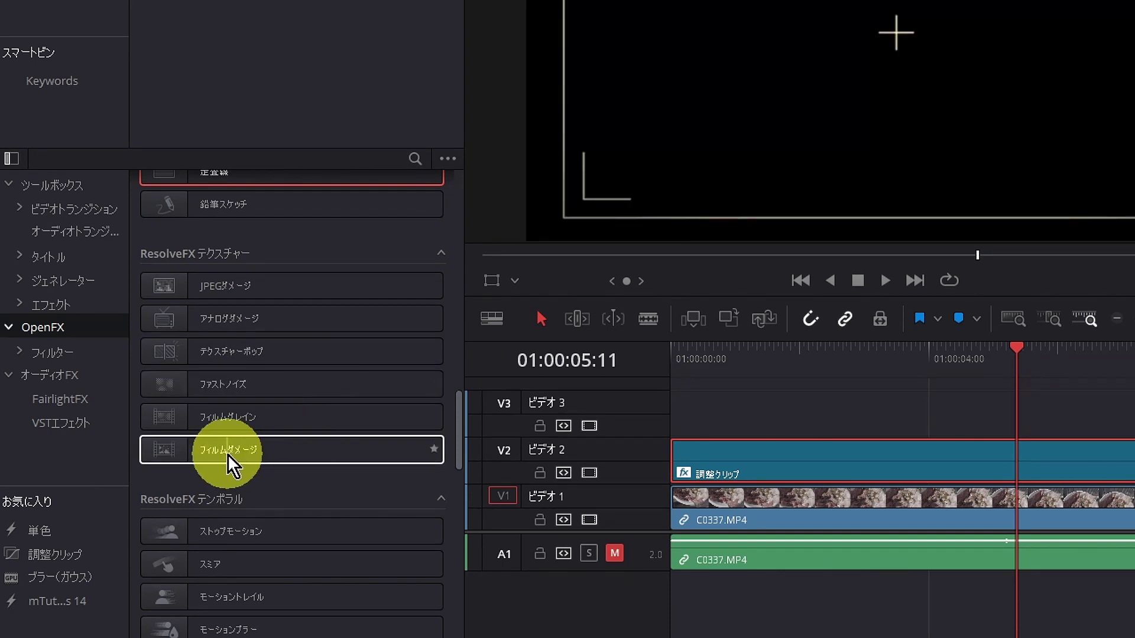
pyautogui.moveTo(203, 452)
pyautogui.mouseDown()
pyautogui.moveTo(724, 449)
pyautogui.moveTo(738, 468)
pyautogui.moveTo(730, 470)
pyautogui.mouseUp()
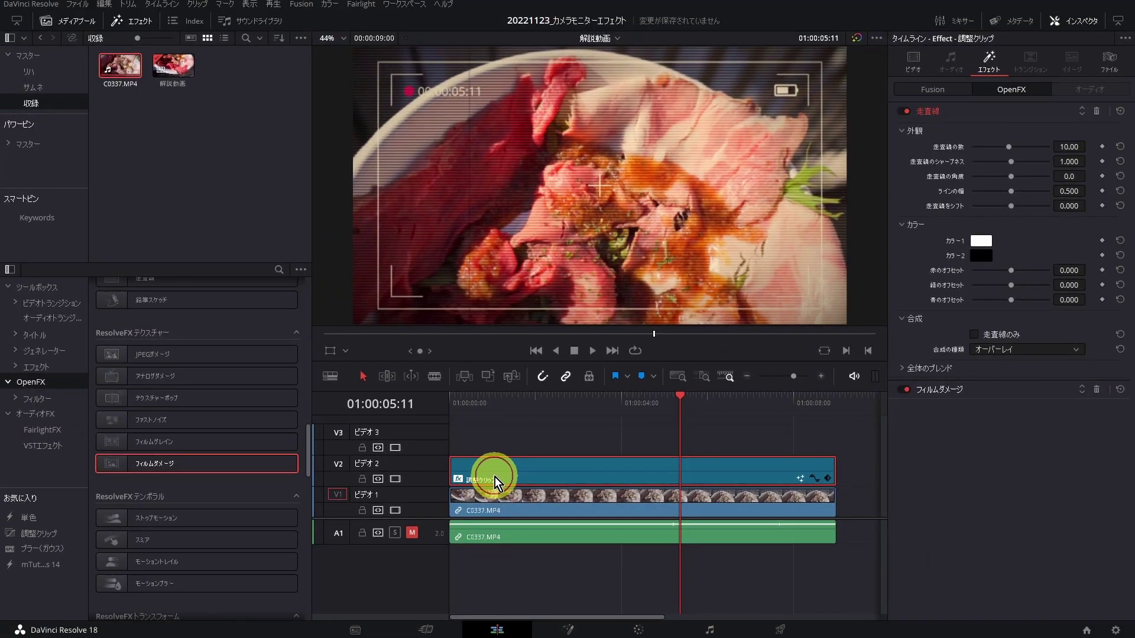
pyautogui.click(508, 400)
pyautogui.press('space')
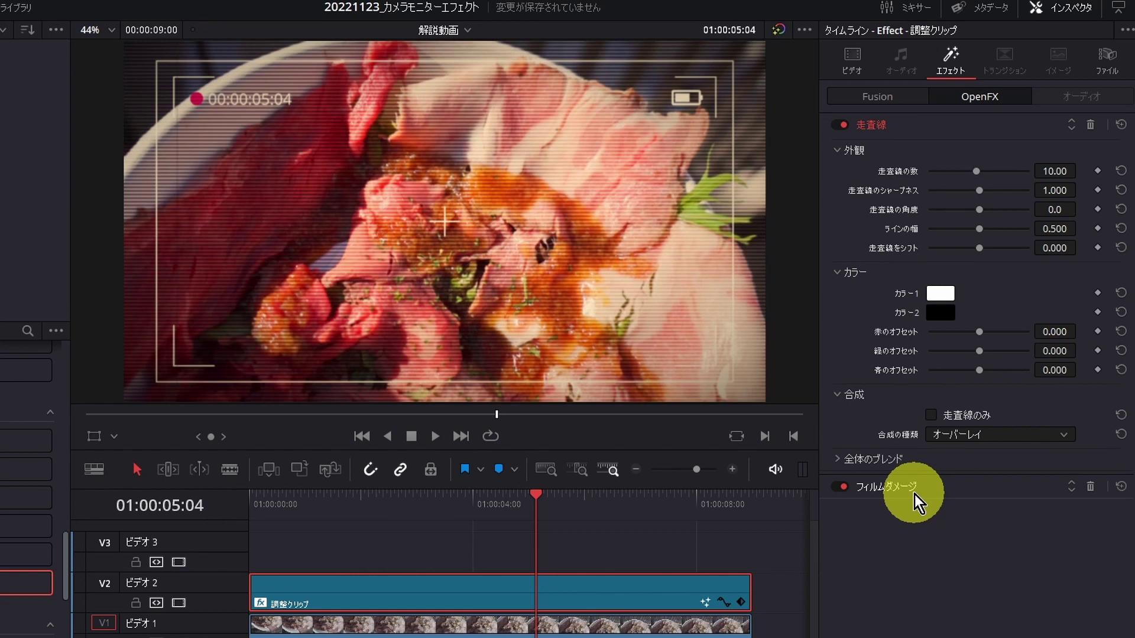
# Raise フィルムダメージ ダートの密度 from 2 to 4, preview playback, and save with Ctrl+S
pyautogui.click(897, 489)
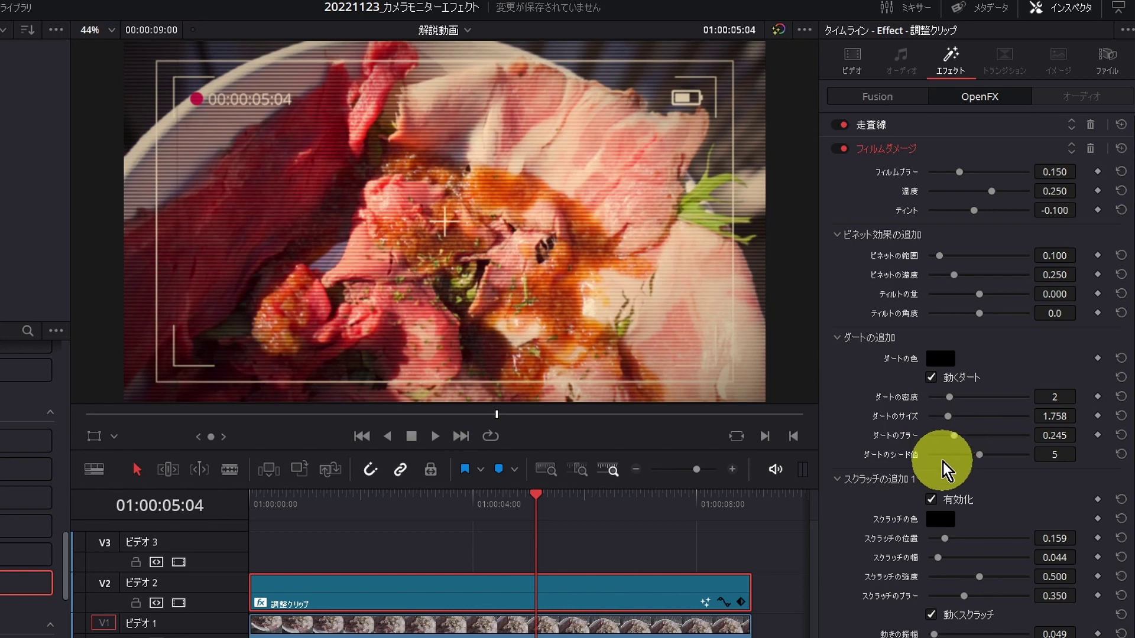
pyautogui.click(437, 496)
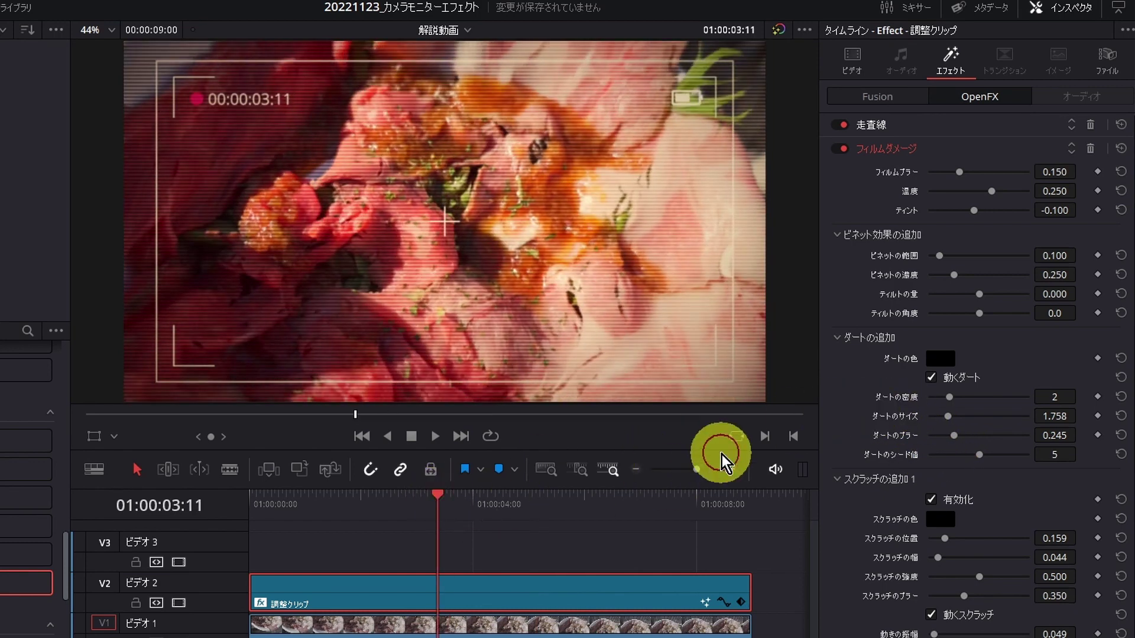
pyautogui.moveTo(948, 402); pyautogui.dragTo(950, 408)
pyautogui.press('space')
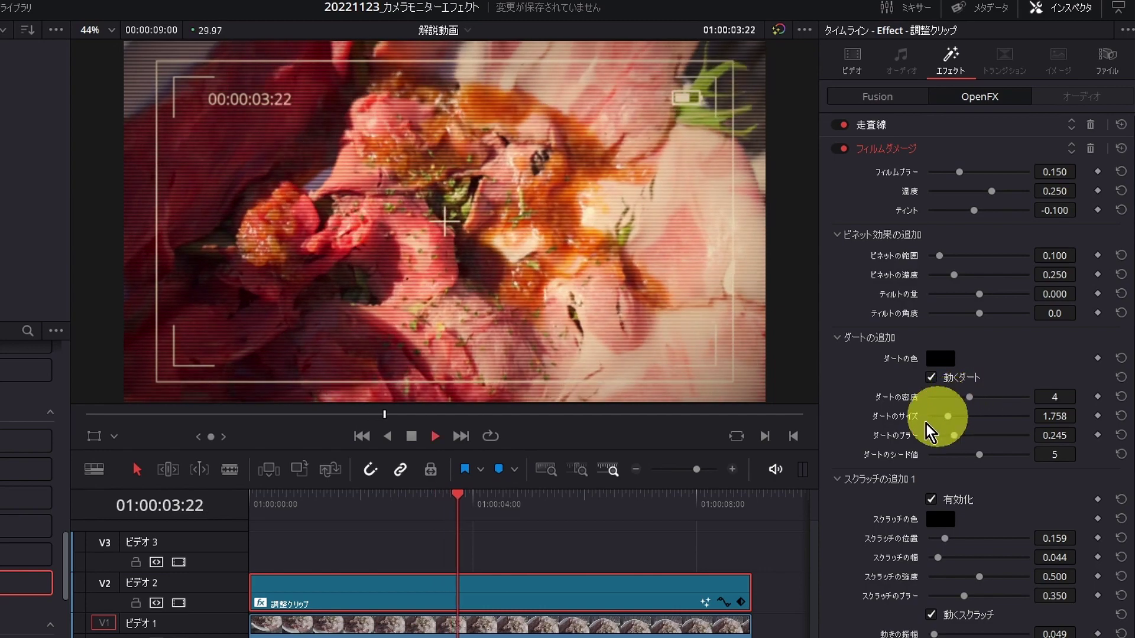
pyautogui.press('space')
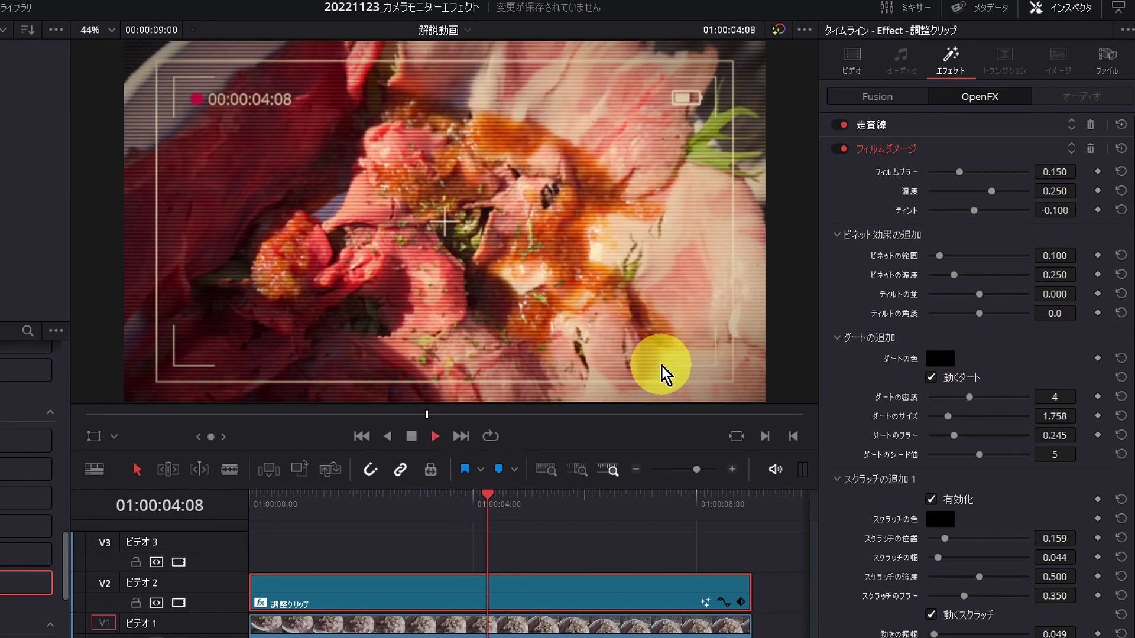
pyautogui.press('space')
pyautogui.press('space')
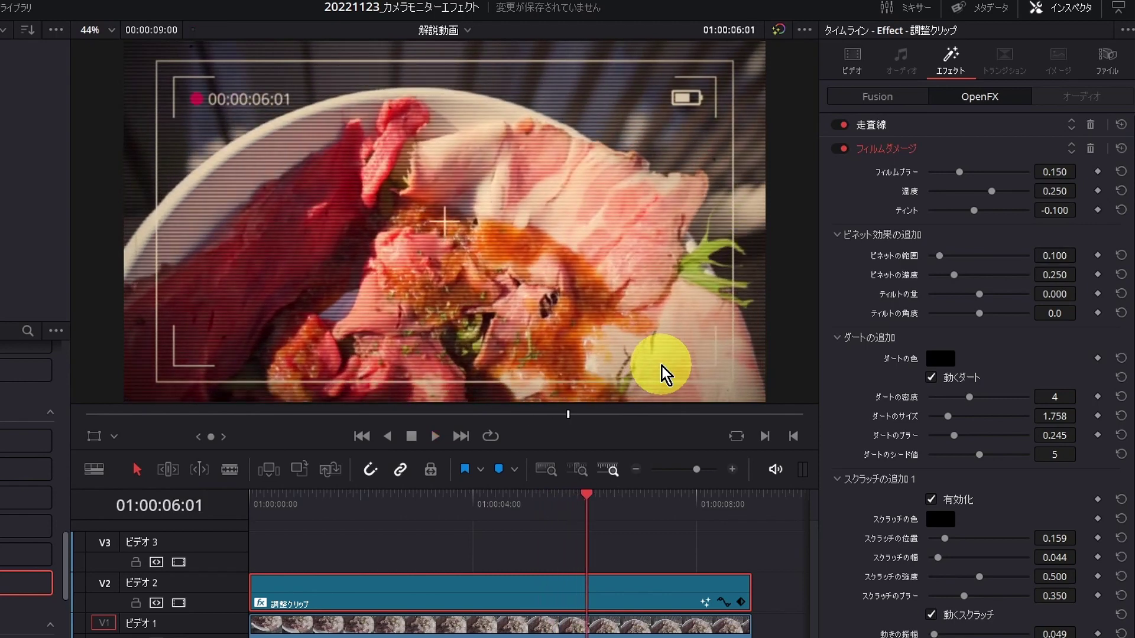
pyautogui.hotkey('ctrl', 's')
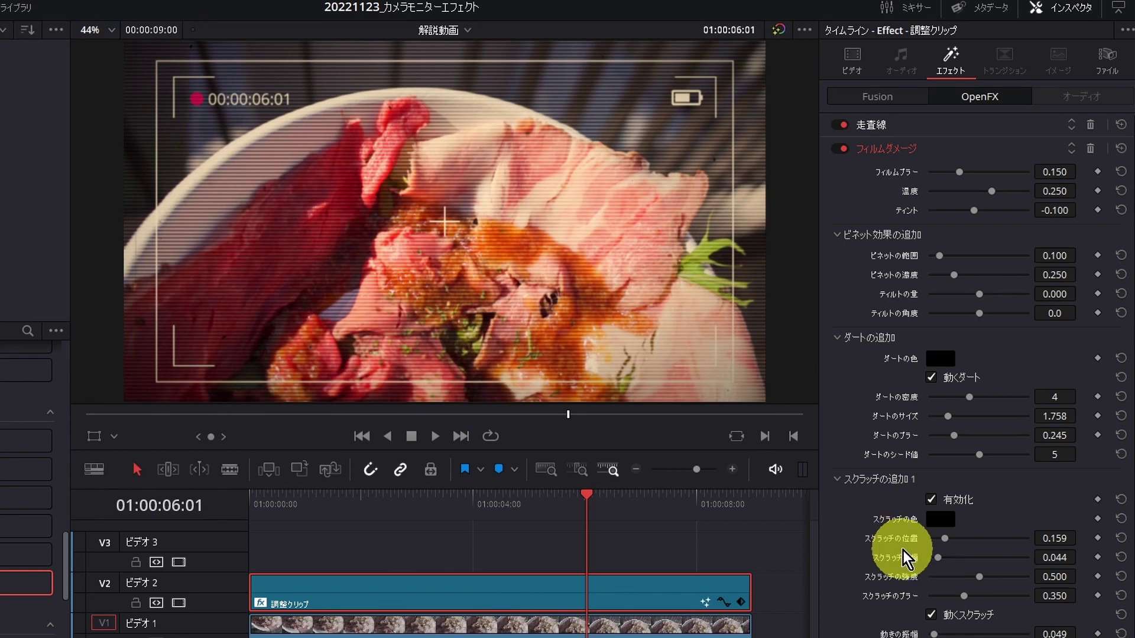
pyautogui.click(517, 495)
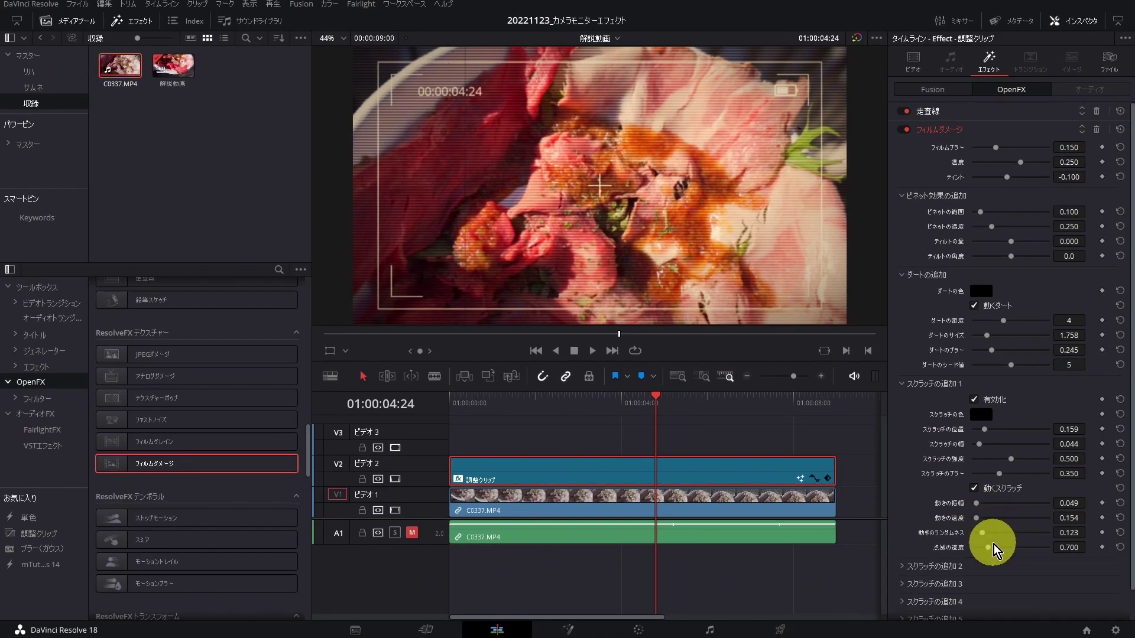
# Widen スクラッチの幅 under スクラッチの追加1 and expand the スクラッチの追加2 settings
pyautogui.moveTo(980, 451); pyautogui.dragTo(998, 448)
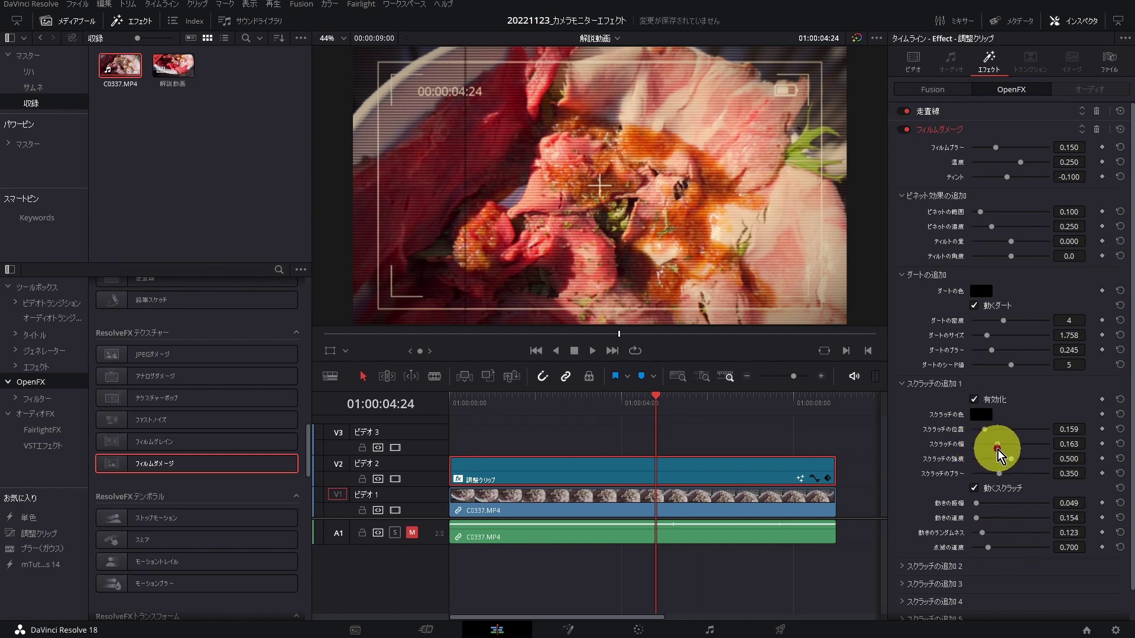
pyautogui.scroll(-1, 981, 461)
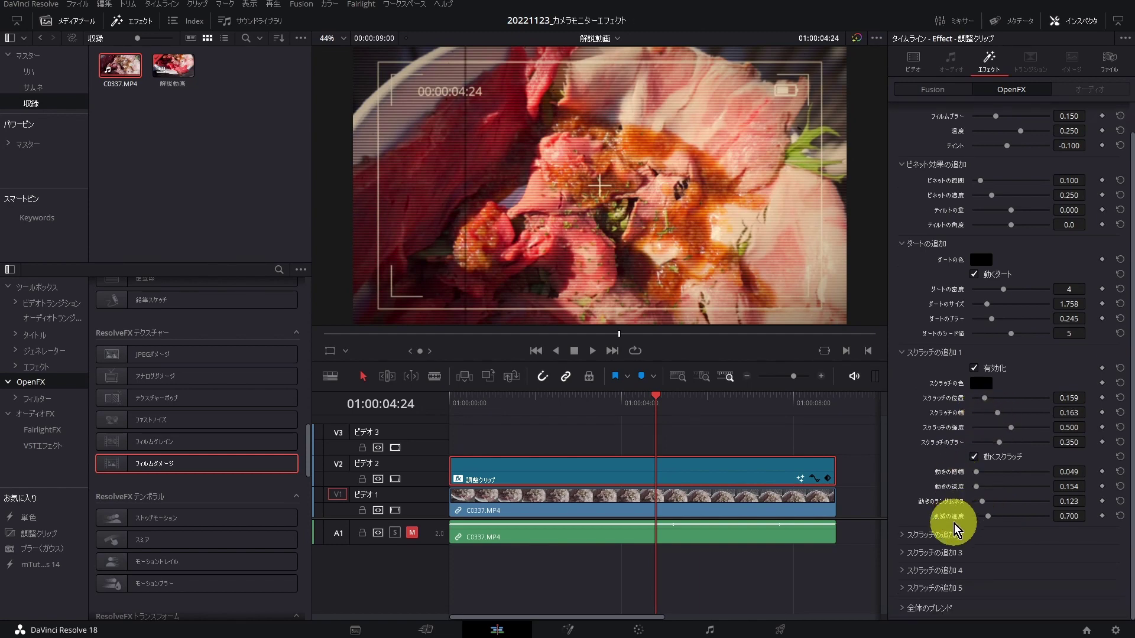
pyautogui.click(905, 536)
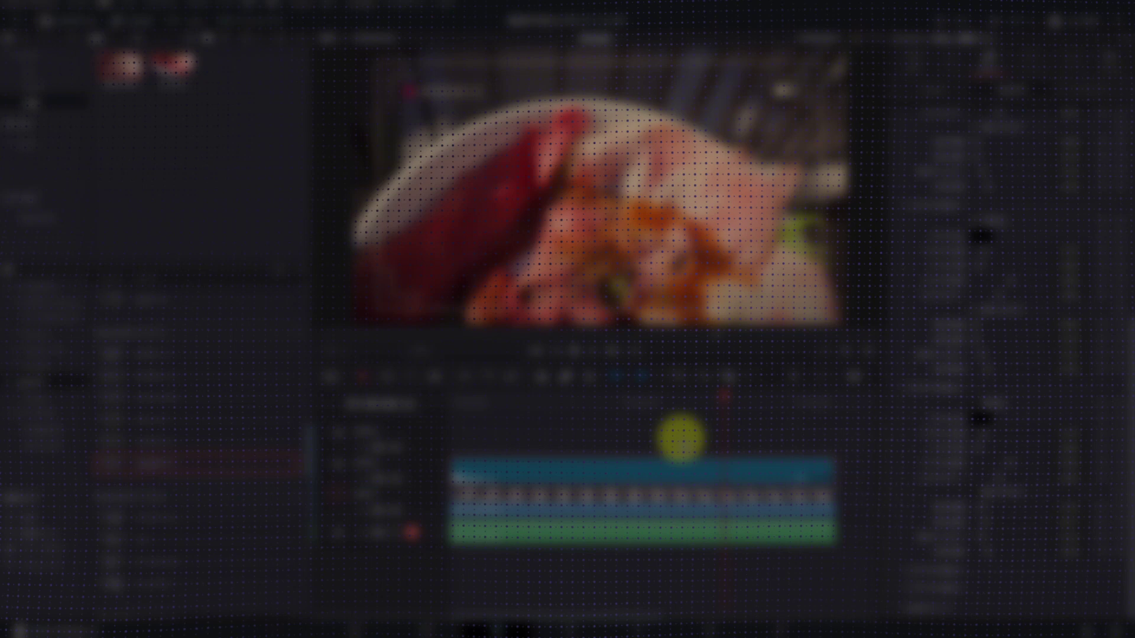
pyautogui.scroll(-4, 308, 460)
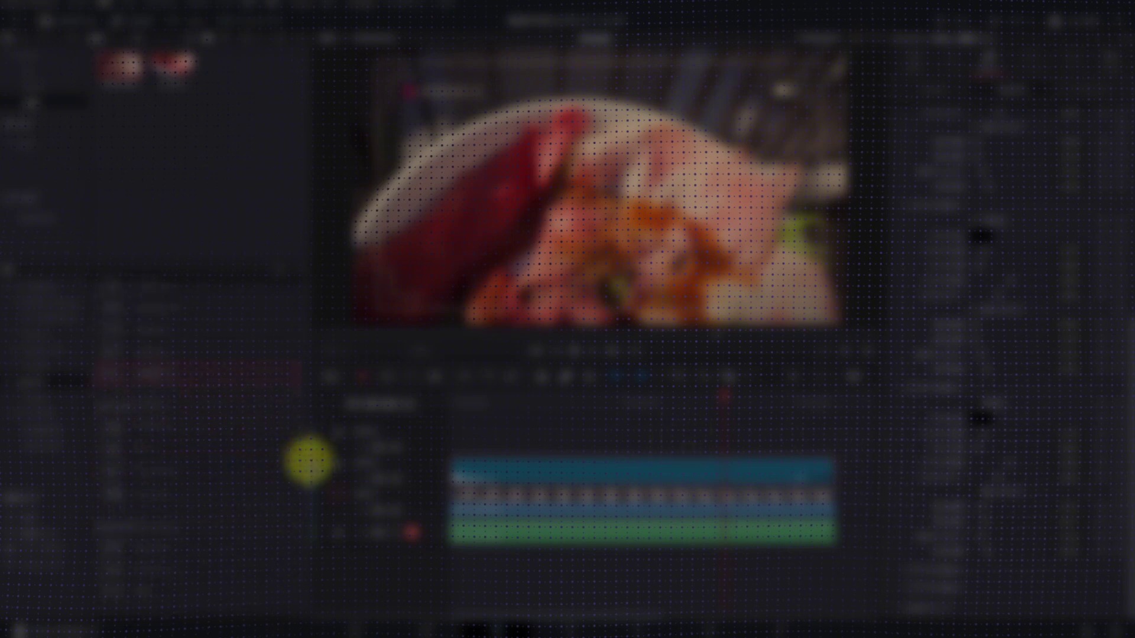